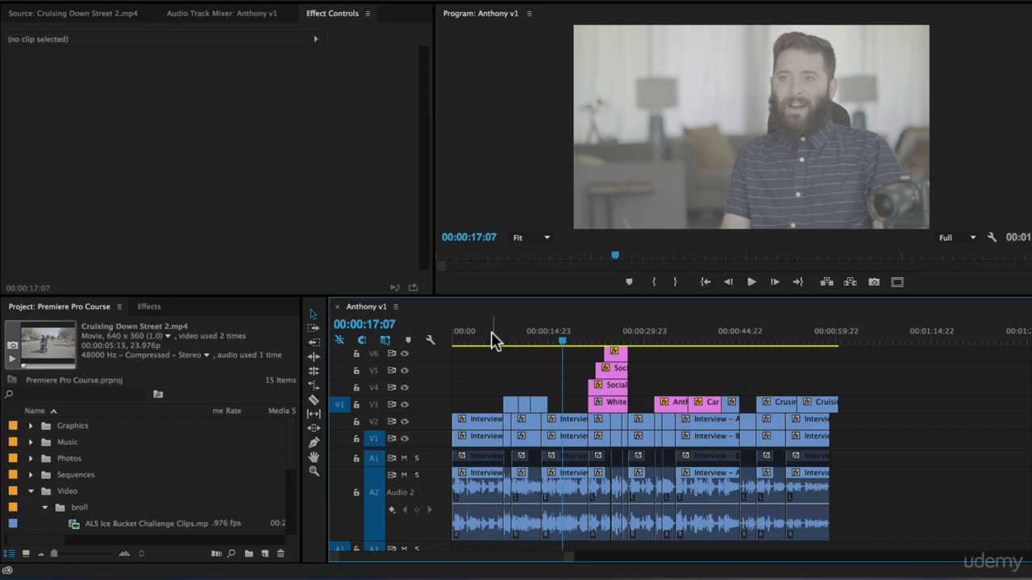
# Play the interview sequence from about 6 seconds in to review the current edit
pyautogui.click(493, 339)
pyautogui.press('space')
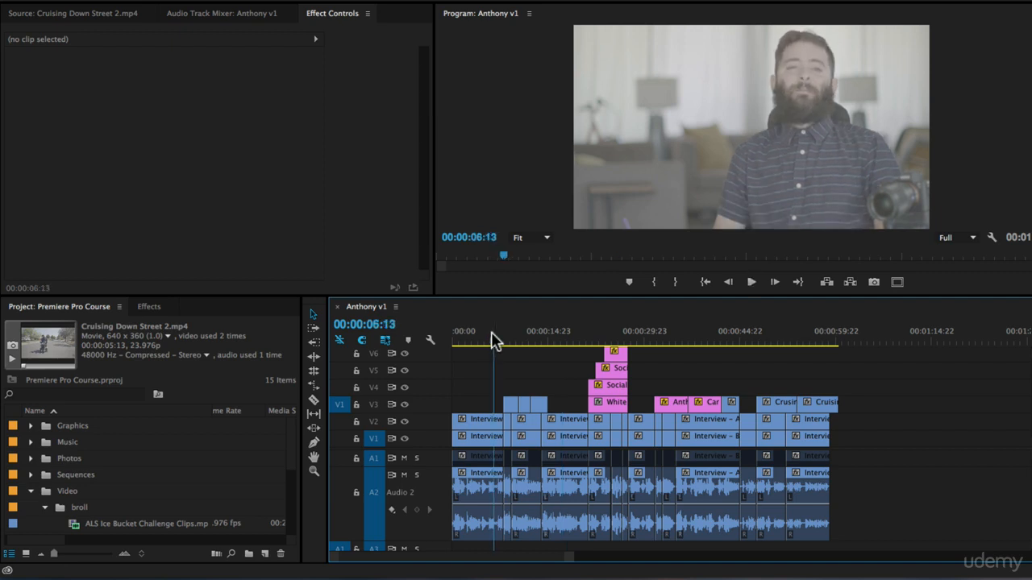
pyautogui.press('space')
pyautogui.press('XF86AudioMute')
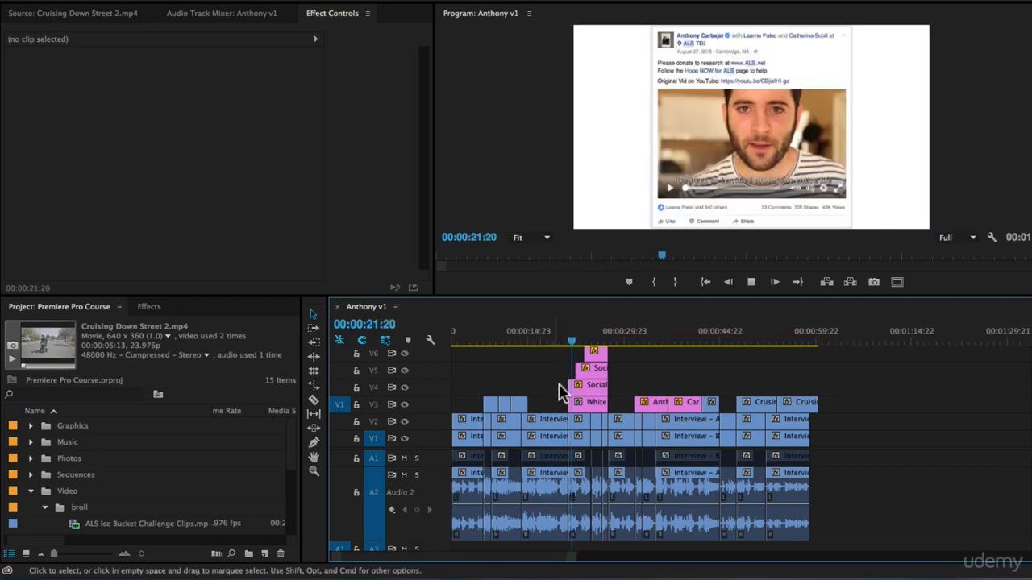
pyautogui.click(501, 337)
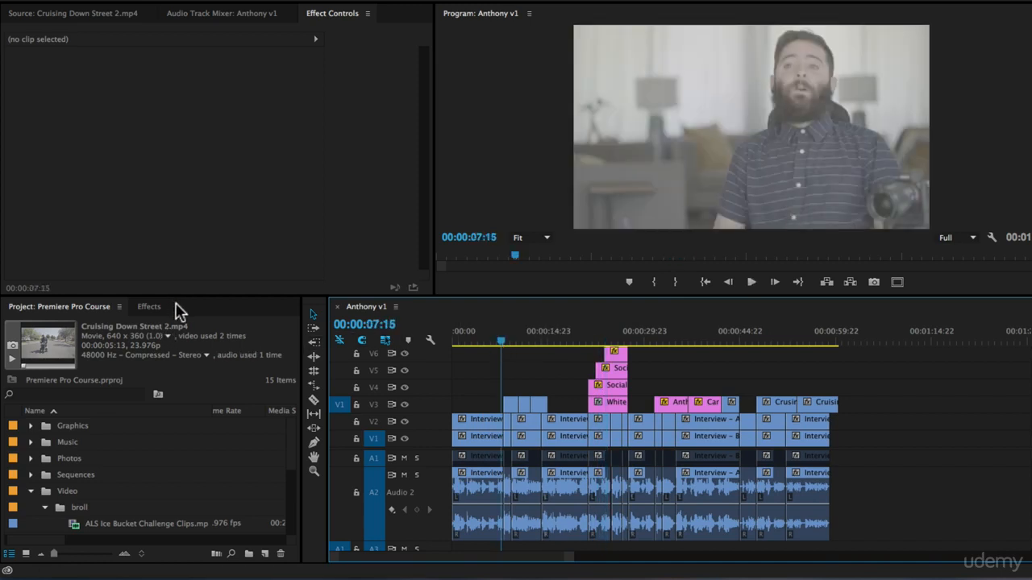
# Show the effects library and enlarge the lower half of the workspace
pyautogui.click(155, 307)
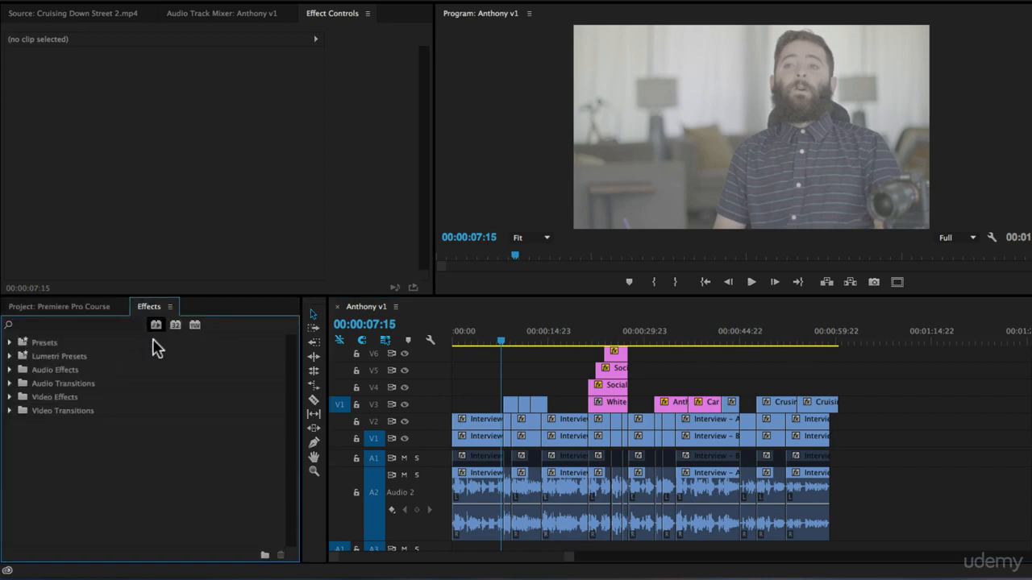
pyautogui.click(354, 0)
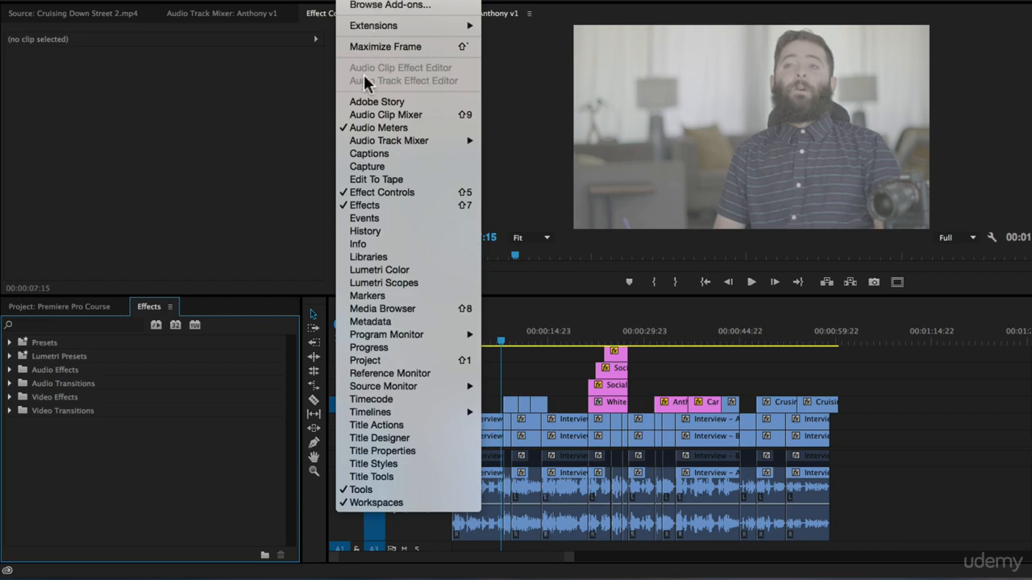
pyautogui.click(222, 290)
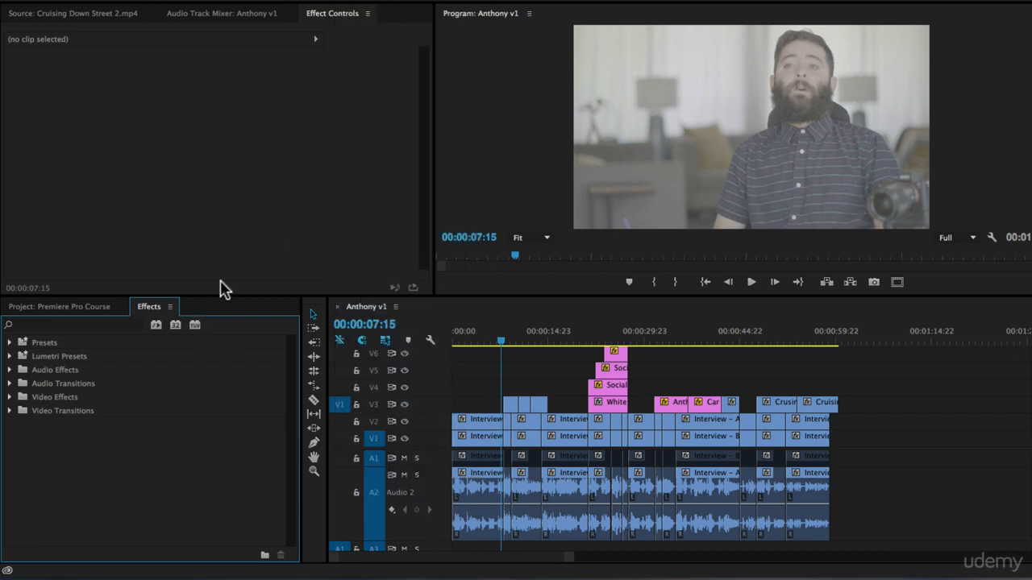
pyautogui.moveTo(225, 297); pyautogui.dragTo(226, 259)
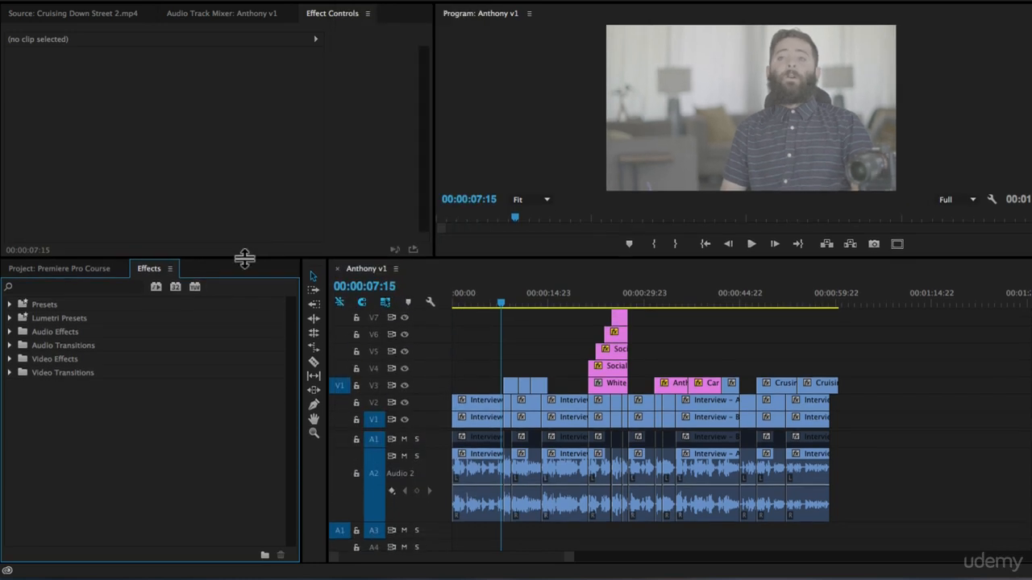
# Expand the Video Transitions folder and its 3D Motion subfolder in the effects library
pyautogui.click(52, 284)
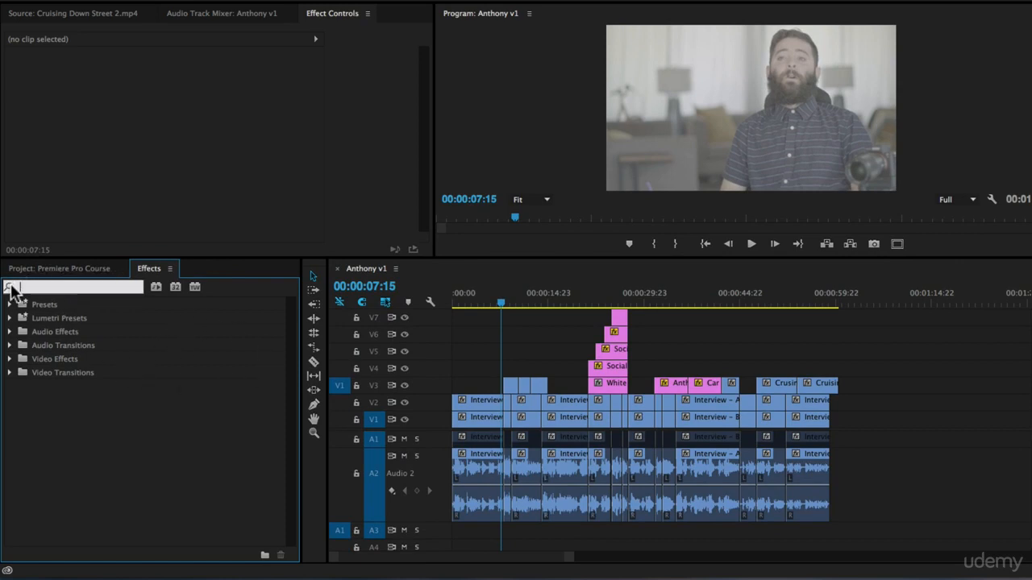
pyautogui.click(102, 440)
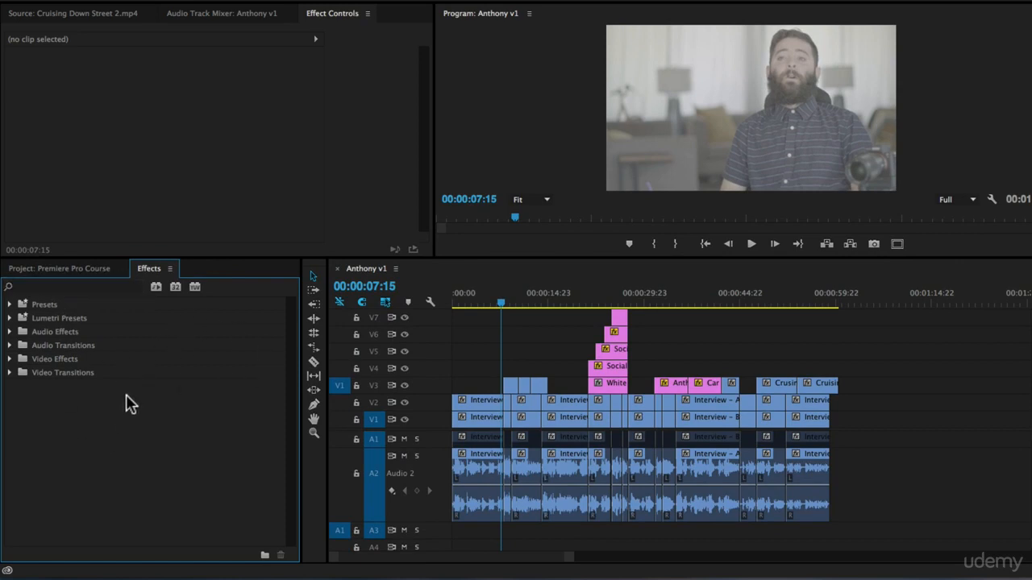
pyautogui.click(10, 374)
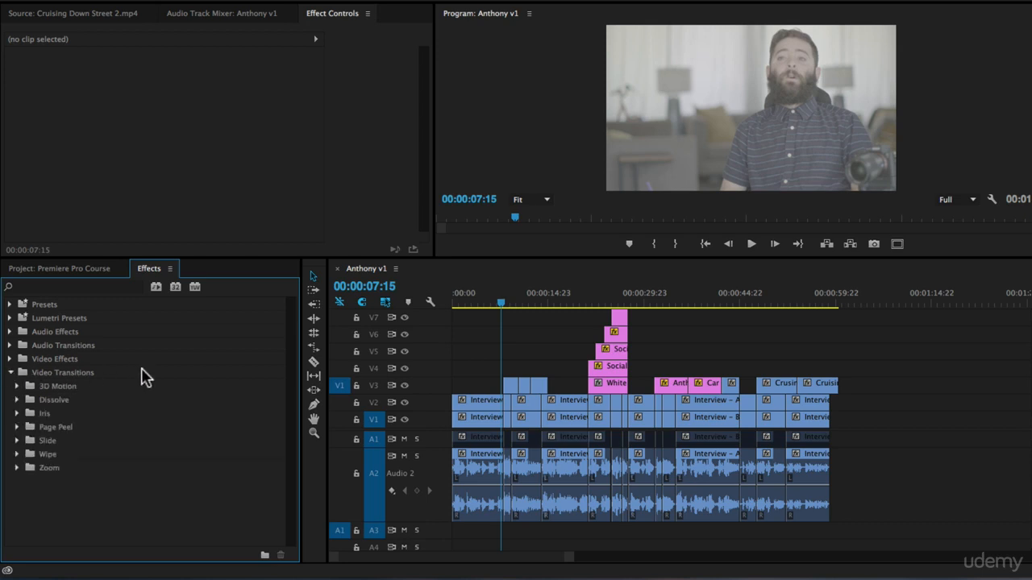
pyautogui.click(16, 387)
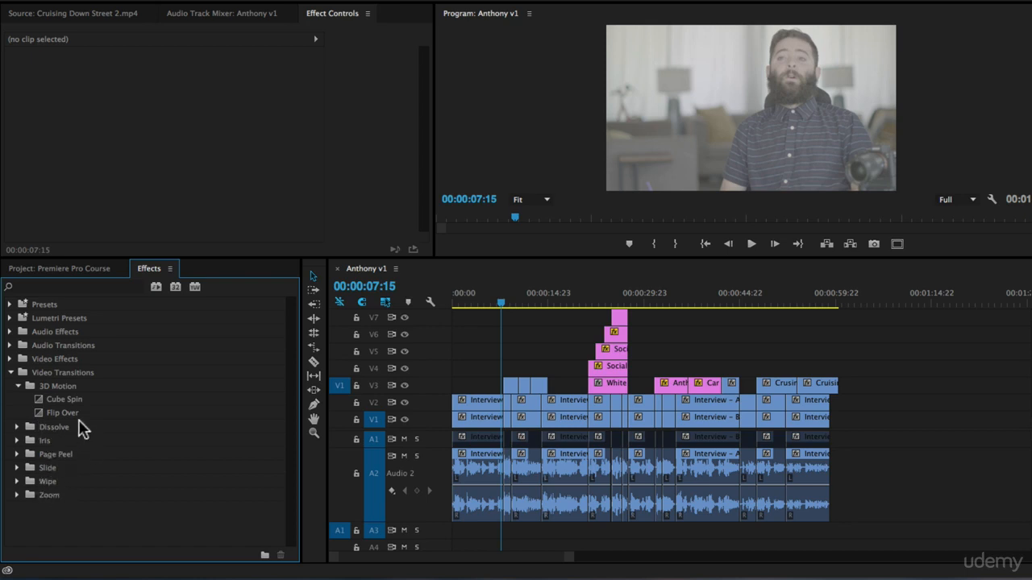
# Play the cut between the two street-cruising clips on V3 near 54 seconds to review it without a transition
pyautogui.click(532, 339)
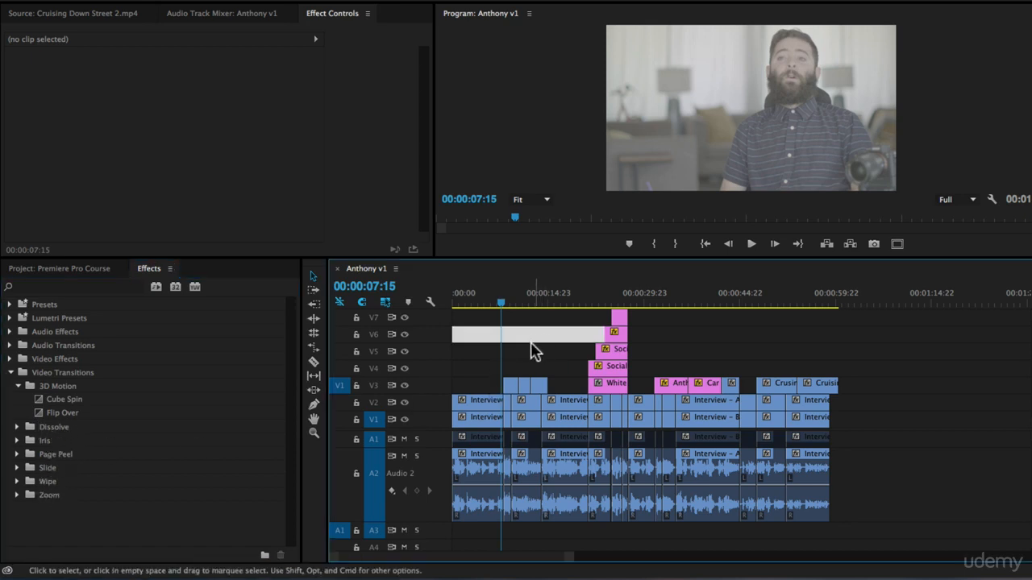
pyautogui.click(794, 304)
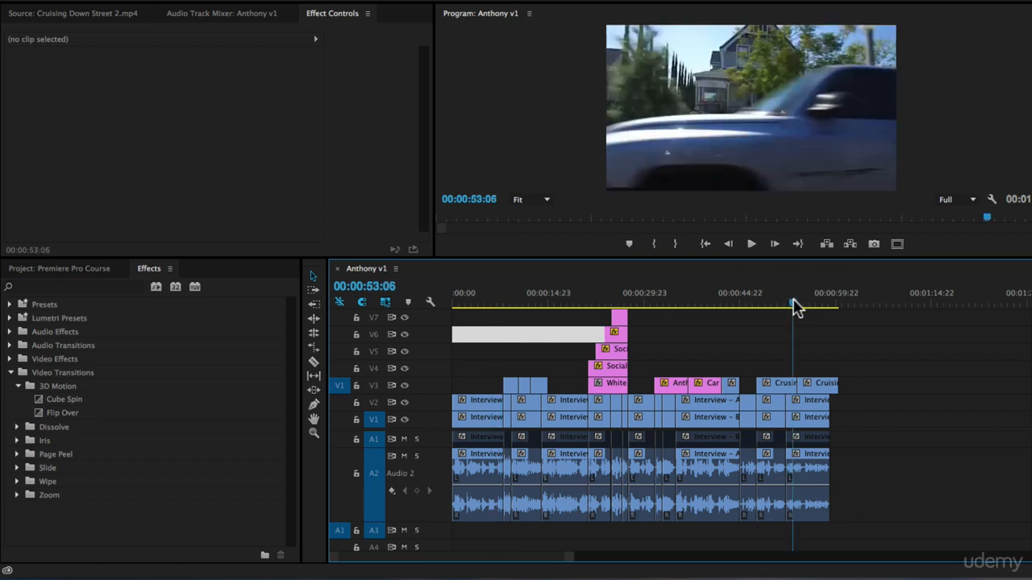
pyautogui.press('=')
pyautogui.press('=')
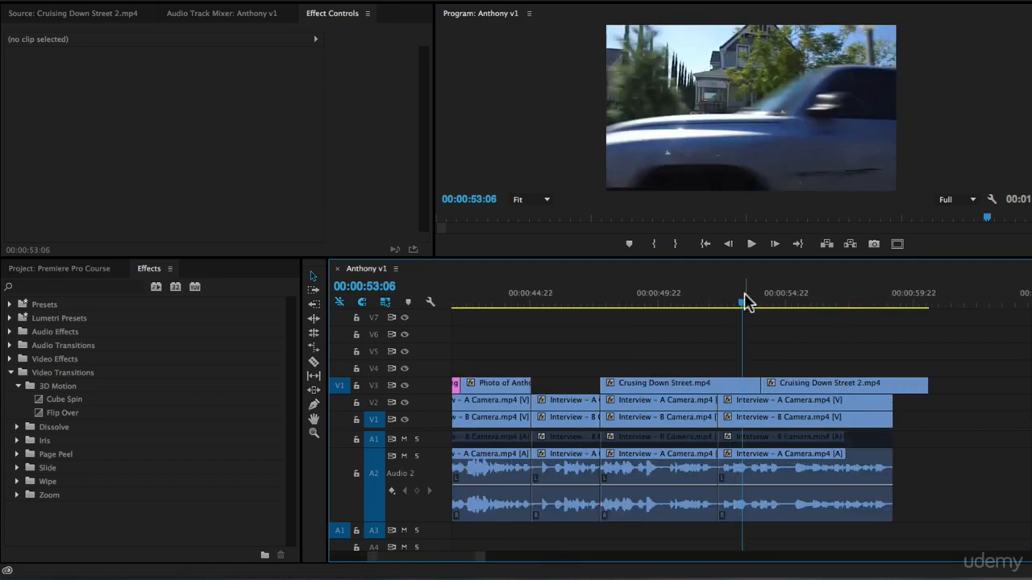
pyautogui.click(720, 304)
pyautogui.moveTo(722, 307)
pyautogui.mouseDown()
pyautogui.moveTo(799, 304)
pyautogui.moveTo(706, 310)
pyautogui.mouseUp()
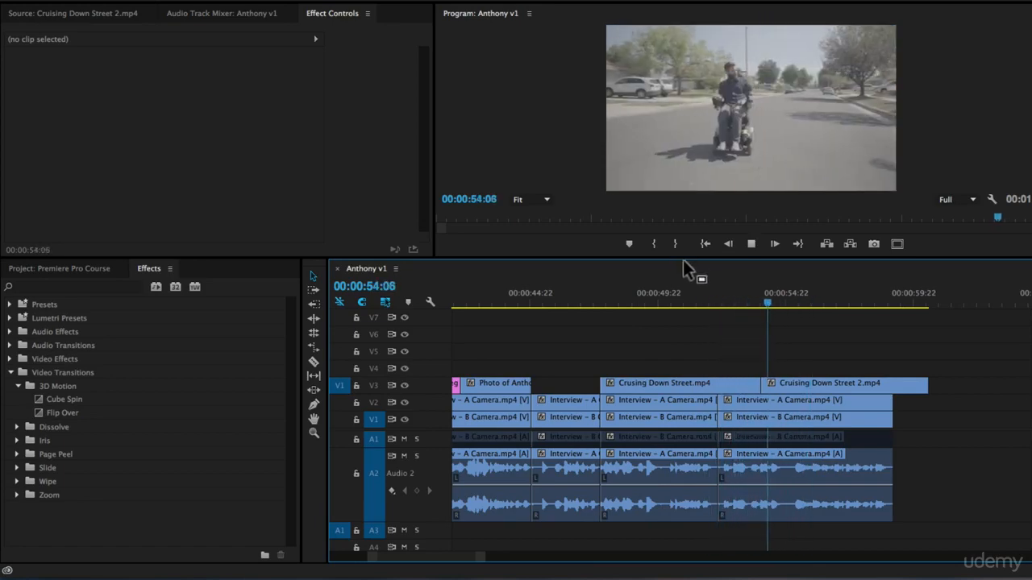
pyautogui.press('space')
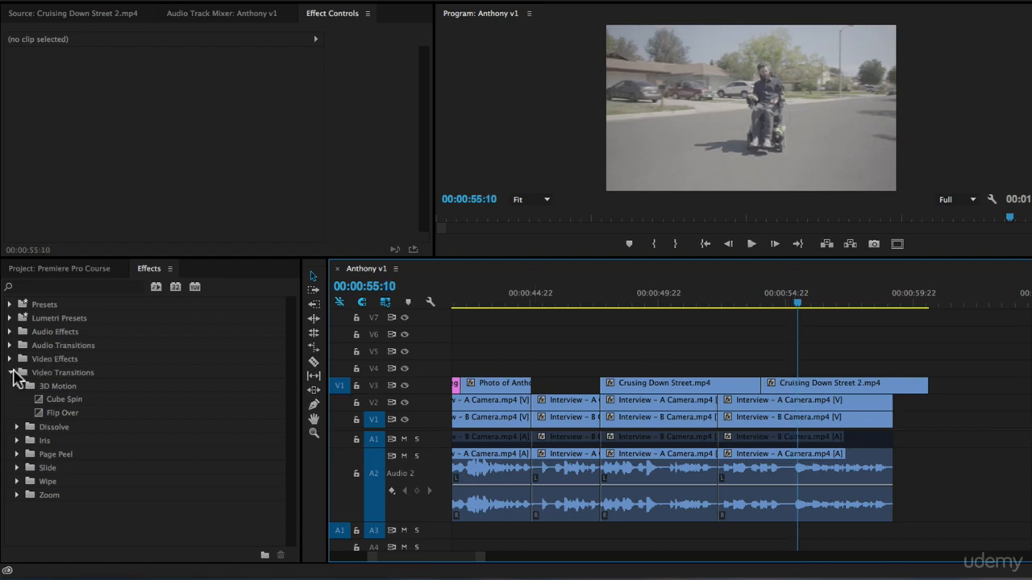
# Apply the Cube Spin transition to the cut between the two street-cruising clips on V3 and preview it
pyautogui.click(67, 399)
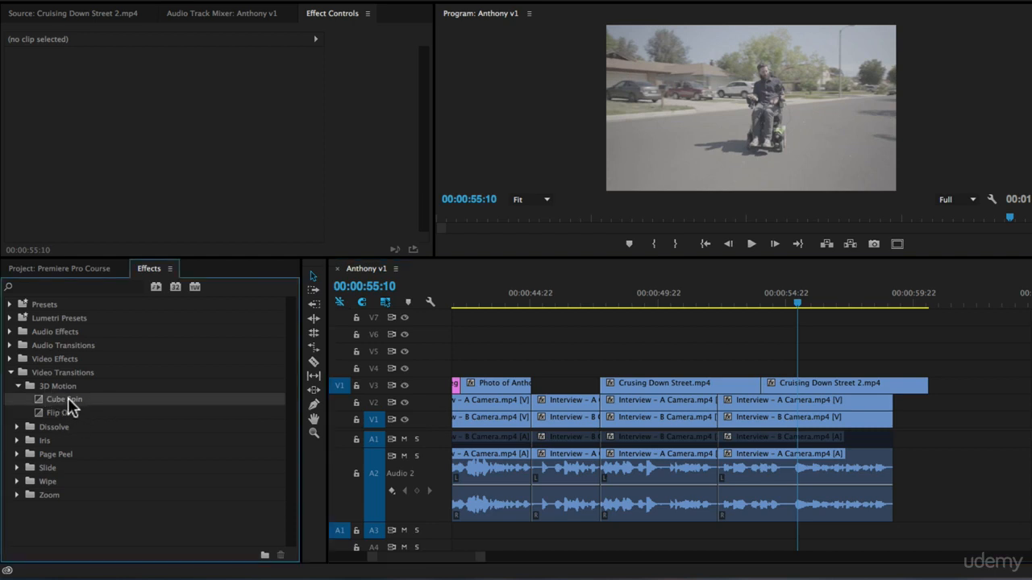
pyautogui.moveTo(56, 405); pyautogui.dragTo(760, 383)
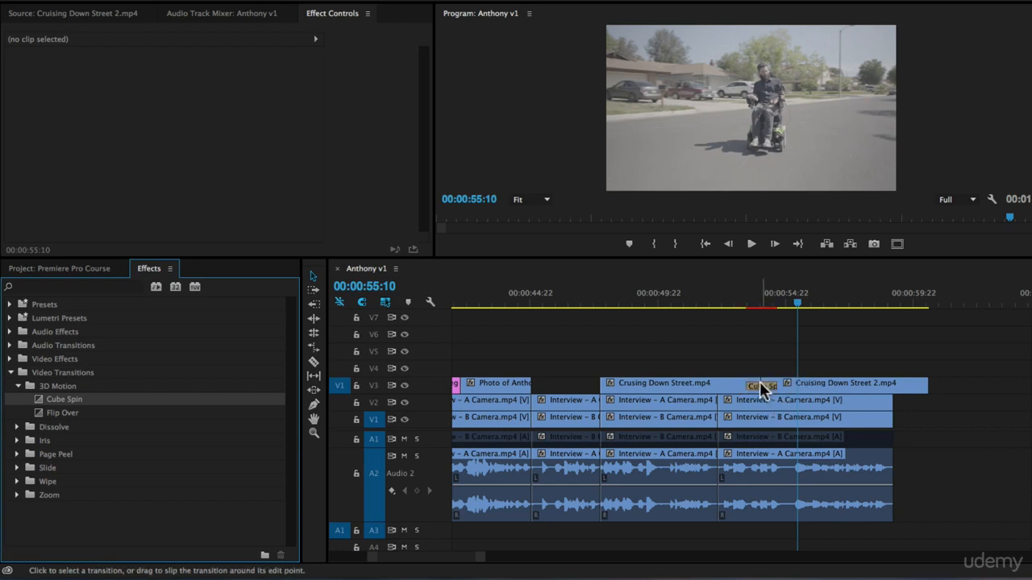
pyautogui.click(749, 300)
pyautogui.press('space')
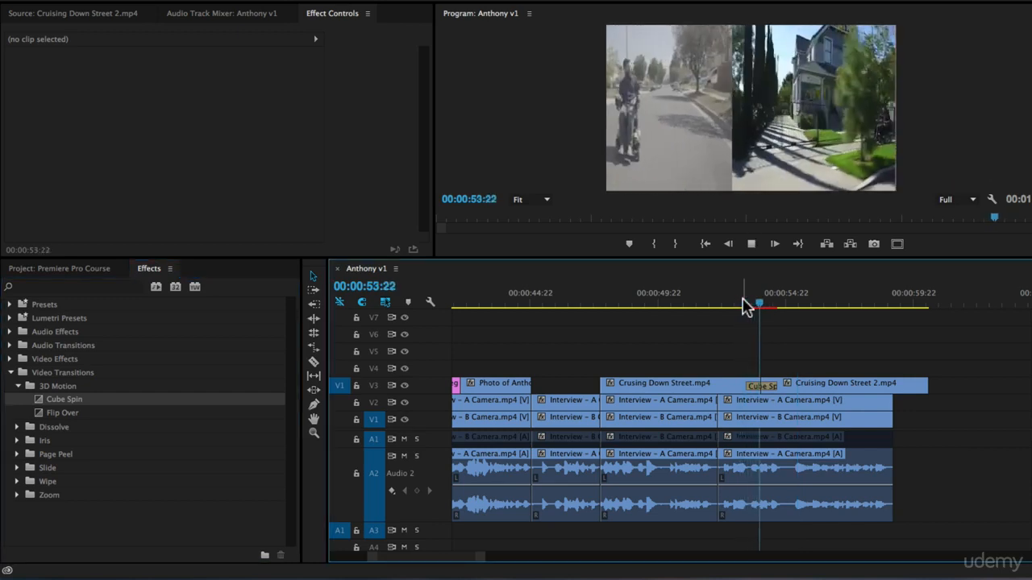
pyautogui.moveTo(744, 301); pyautogui.dragTo(770, 313)
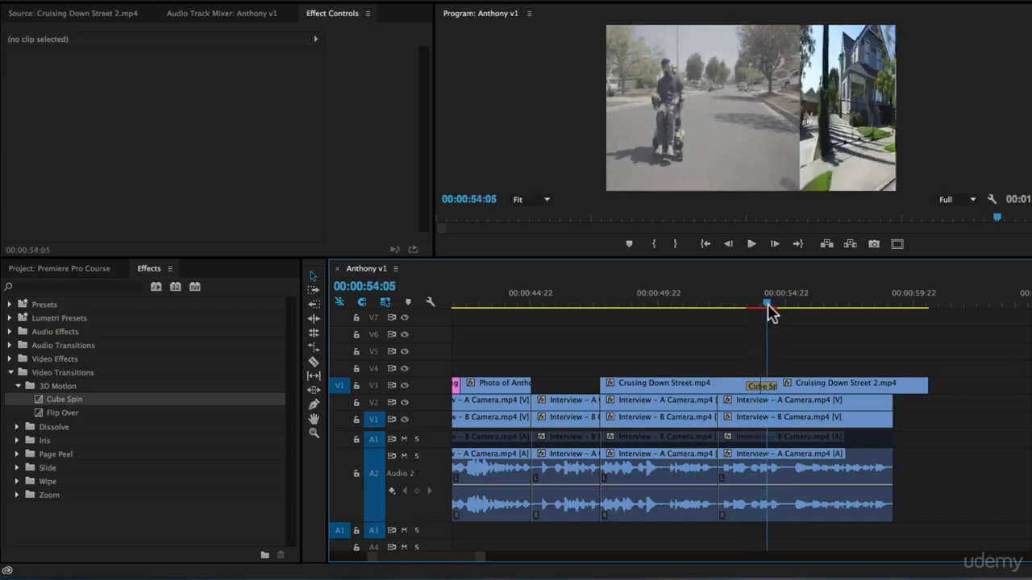
# Lengthen the Cube Spin transition to 00:00:01:18, centered at the cut, and play it back
pyautogui.press('=')
pyautogui.press('=')
pyautogui.moveTo(743, 305)
pyautogui.mouseDown()
pyautogui.moveTo(657, 313)
pyautogui.moveTo(795, 322)
pyautogui.moveTo(654, 323)
pyautogui.moveTo(735, 323)
pyautogui.mouseUp()
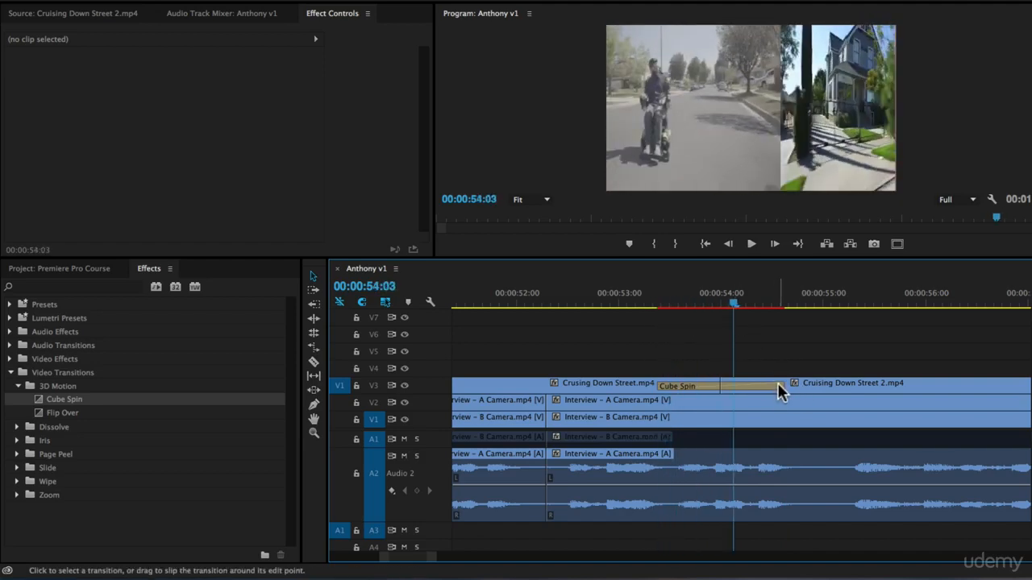
pyautogui.moveTo(659, 386); pyautogui.dragTo(589, 392)
pyautogui.click(619, 303)
pyautogui.press('space')
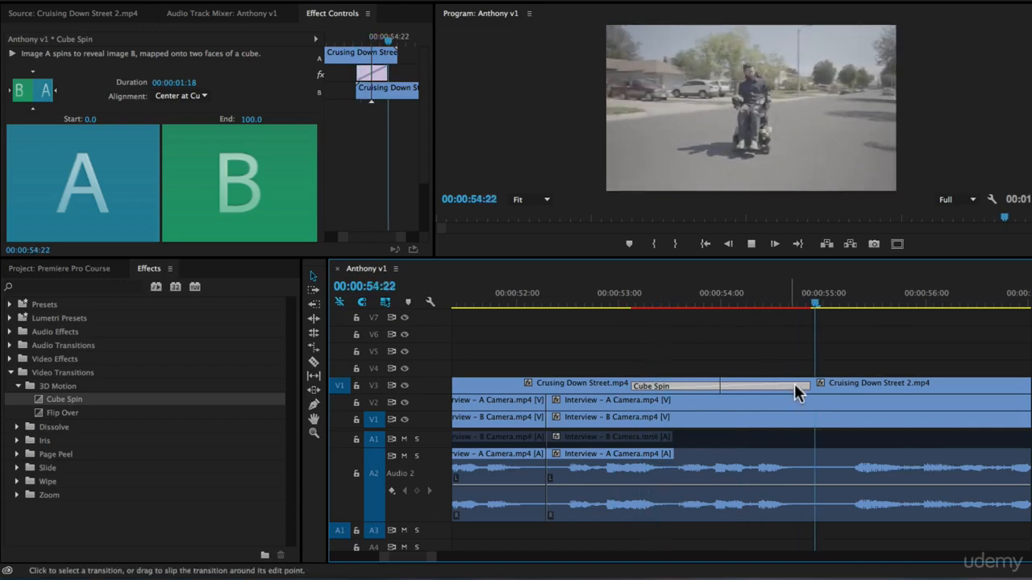
# Shorten the Cube Spin transition to 00:00:00:08 and play it back
pyautogui.moveTo(806, 386); pyautogui.dragTo(736, 386)
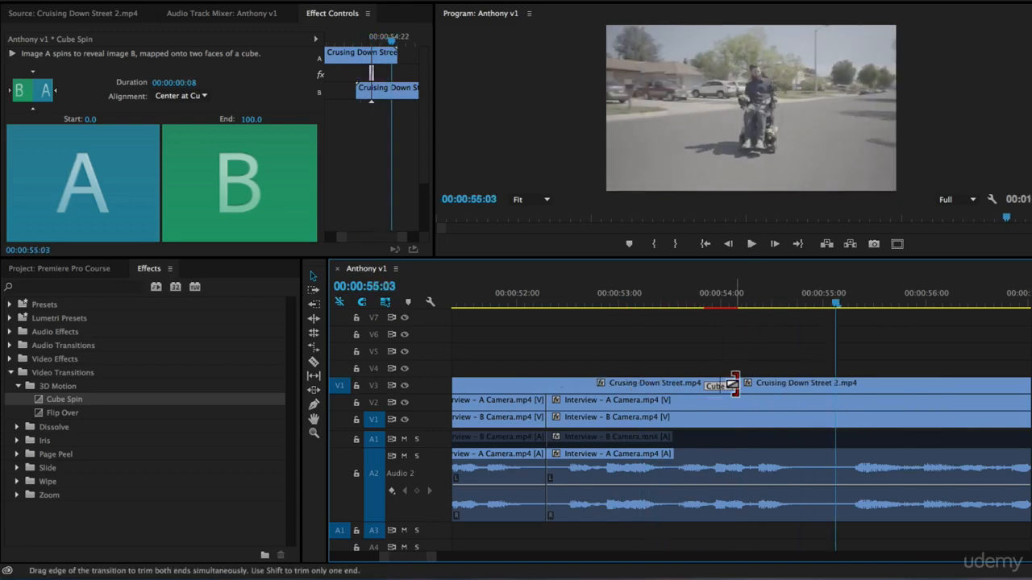
pyautogui.click(659, 302)
pyautogui.press('space')
pyautogui.press('space')
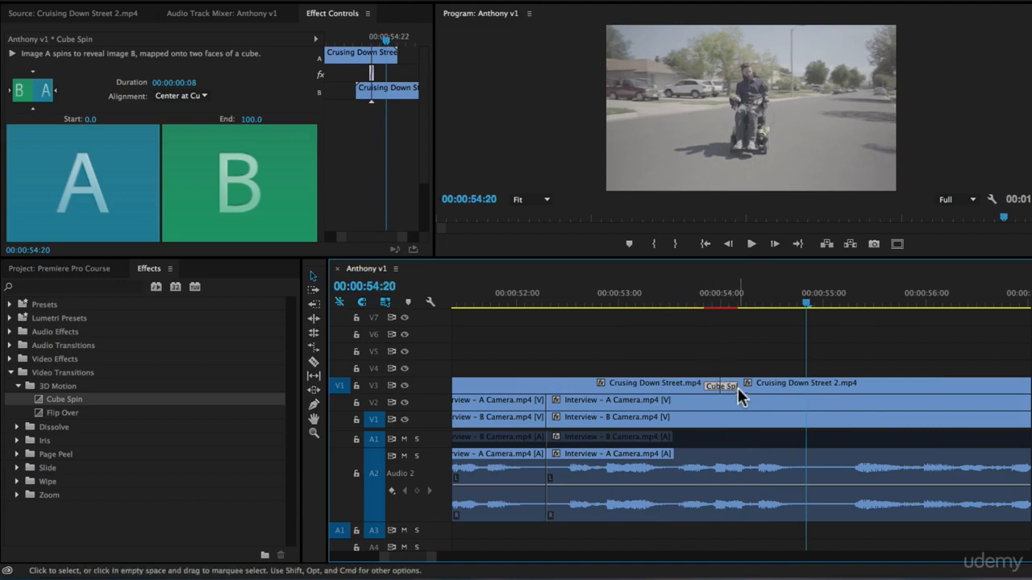
# Lengthen the Cube Spin transition to 00:00:00:18, align it to end at the cut, and preview it
pyautogui.moveTo(738, 386); pyautogui.dragTo(648, 384)
pyautogui.click(638, 295)
pyautogui.press('space')
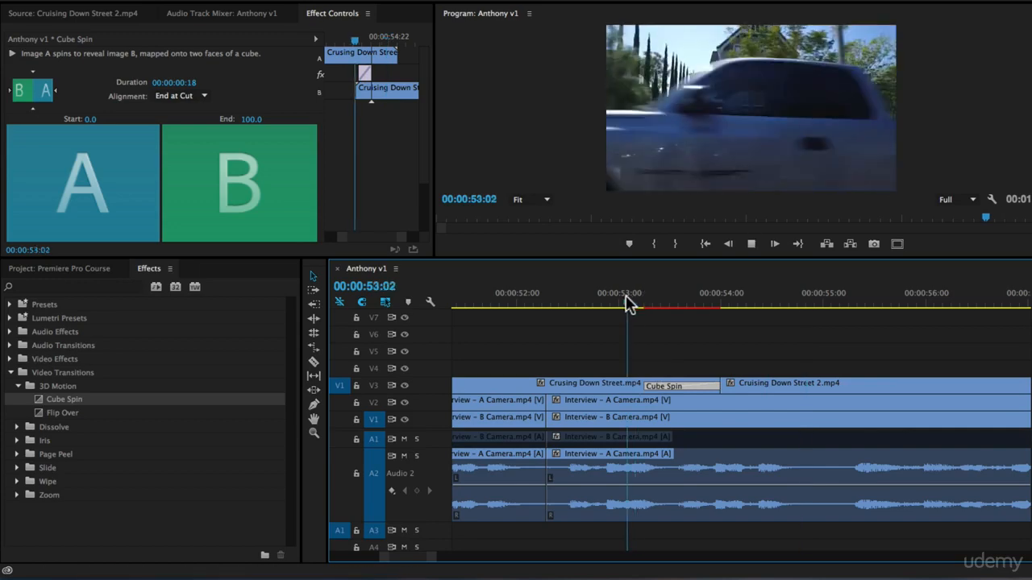
pyautogui.press('space')
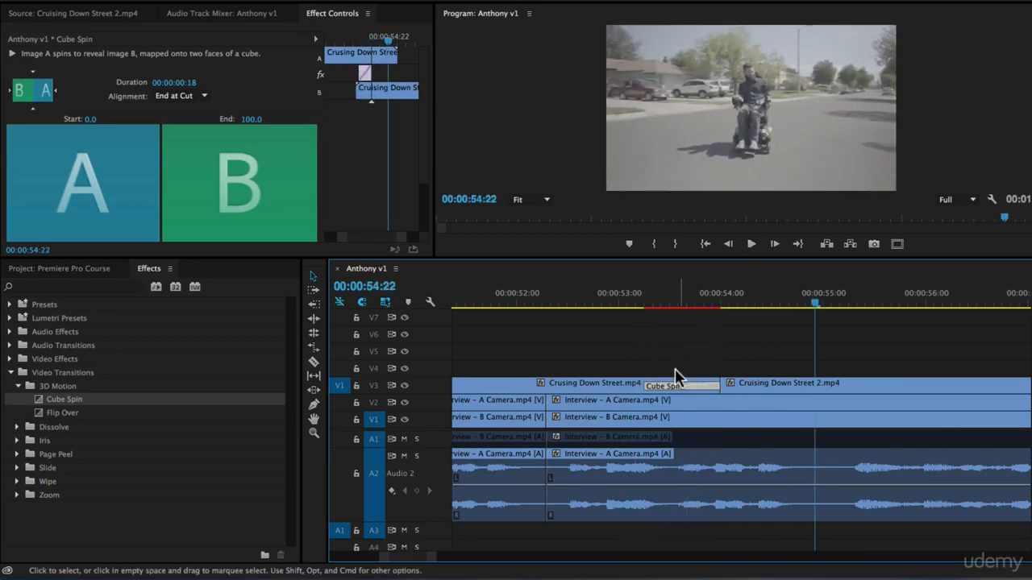
# Slip the Cube Spin transition so it starts at the cut, and play the result
pyautogui.moveTo(658, 384); pyautogui.dragTo(774, 383)
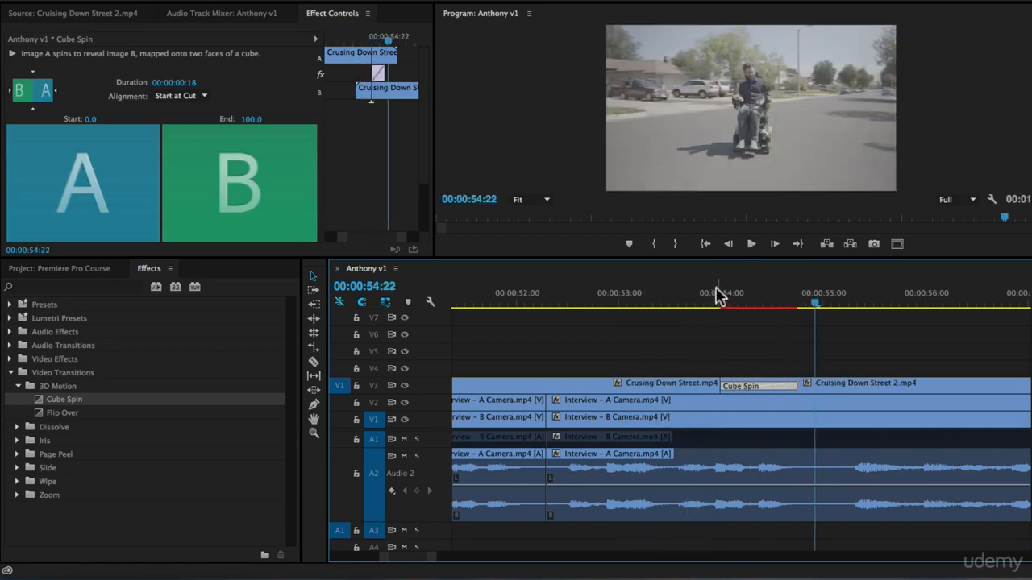
pyautogui.click(638, 299)
pyautogui.press('space')
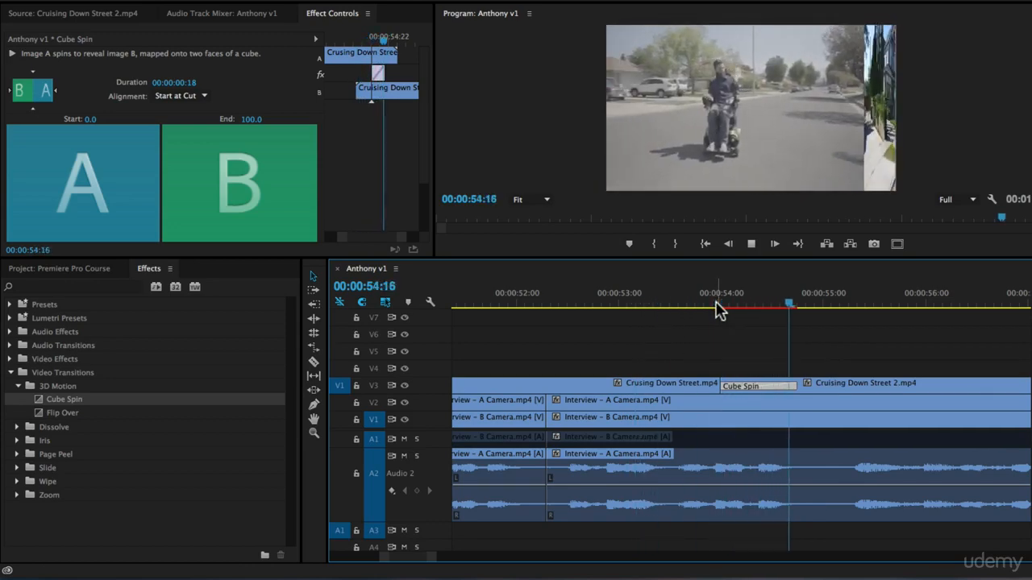
pyautogui.press('space')
# Delete the Cube Spin transition between the two street-cruising clips
pyautogui.moveTo(750, 385); pyautogui.dragTo(713, 385)
pyautogui.press('Delete')
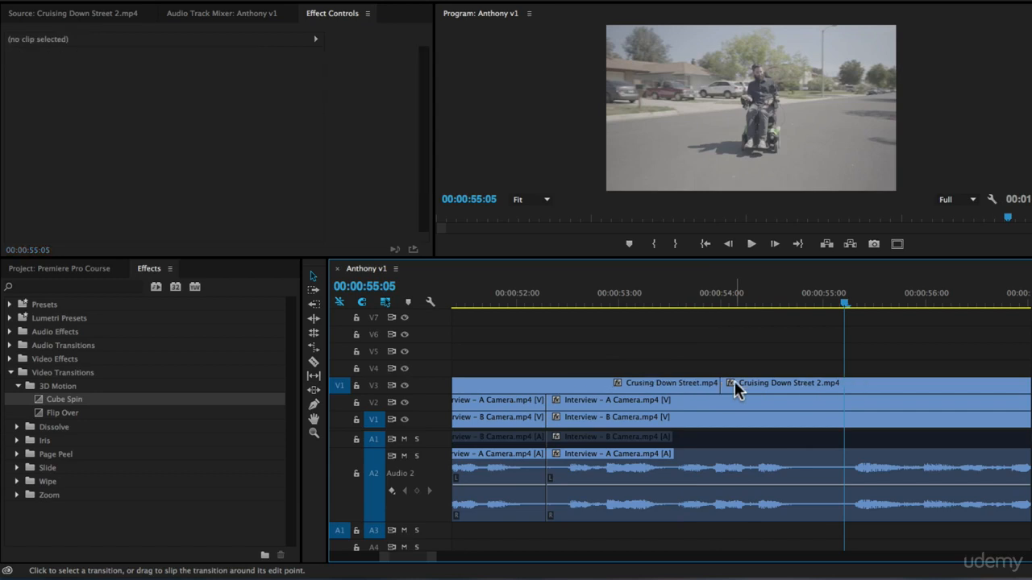
# Duplicate the two street-cruising clips on V3 into the empty area past the sequence end, offset by about 00:00:16:06
pyautogui.press('-')
pyautogui.press('-')
pyautogui.press('-')
pyautogui.hscroll(2, 810, 357)
pyautogui.hscroll(3, 812, 364)
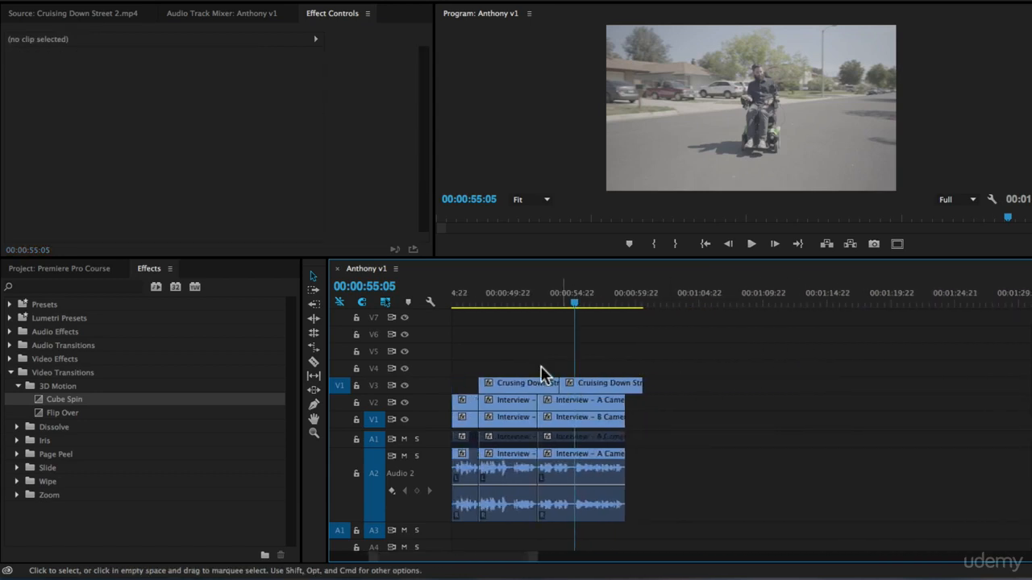
pyautogui.moveTo(574, 372); pyautogui.dragTo(584, 372)
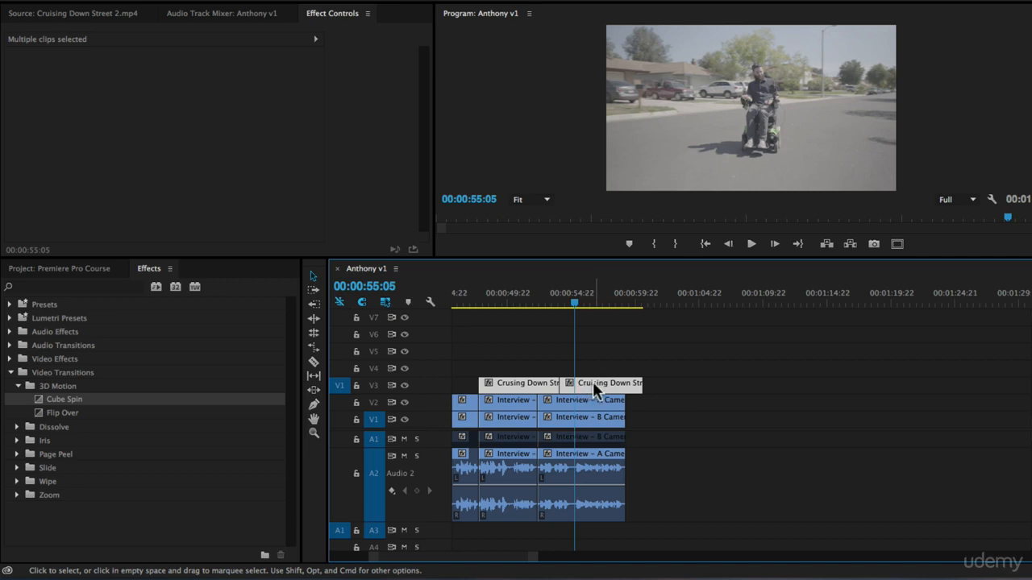
pyautogui.moveTo(593, 381); pyautogui.dragTo(803, 388)
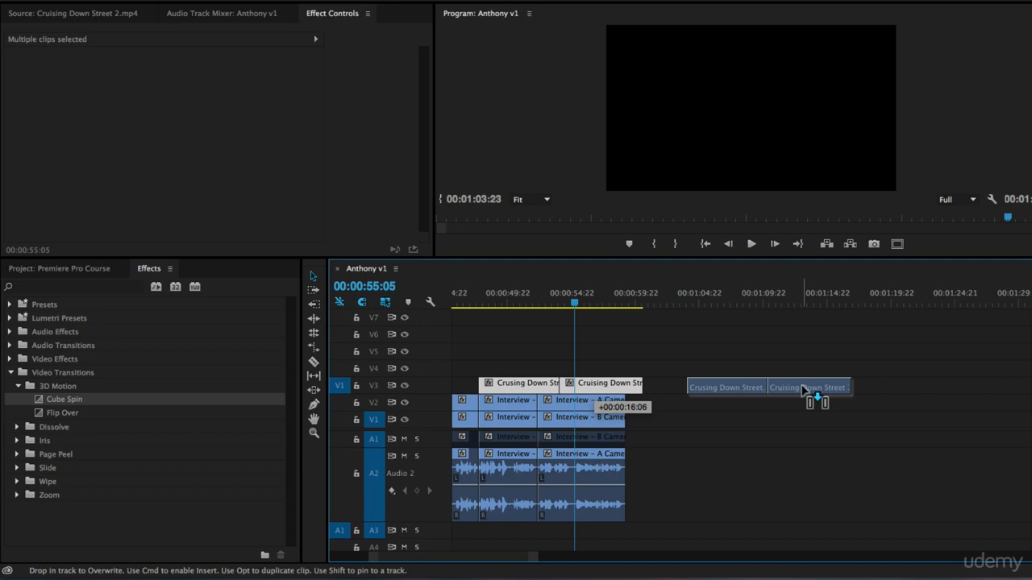
pyautogui.moveTo(803, 389); pyautogui.dragTo(803, 391)
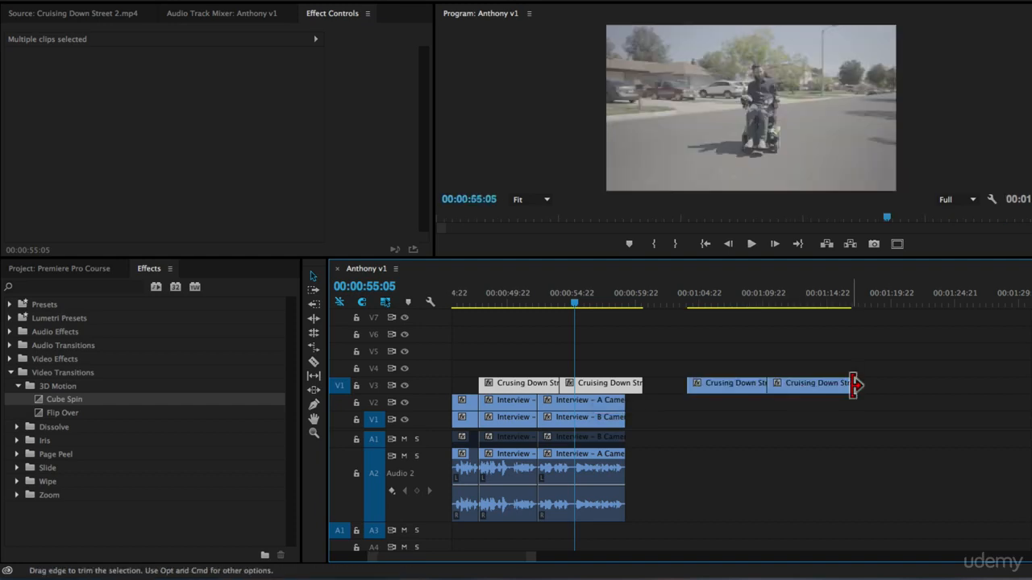
# Copy the two street-cruising clips and paste them onto V1 after the duplicated pair, ending at 00:01:31:02
pyautogui.moveTo(701, 304); pyautogui.dragTo(775, 316)
pyautogui.moveTo(571, 387); pyautogui.dragTo(574, 383)
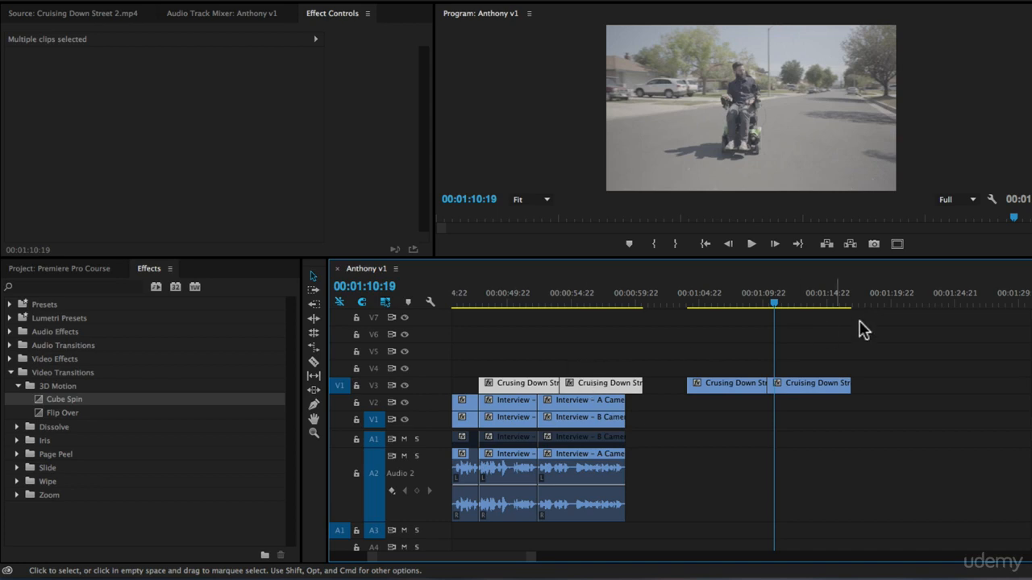
pyautogui.click(870, 289)
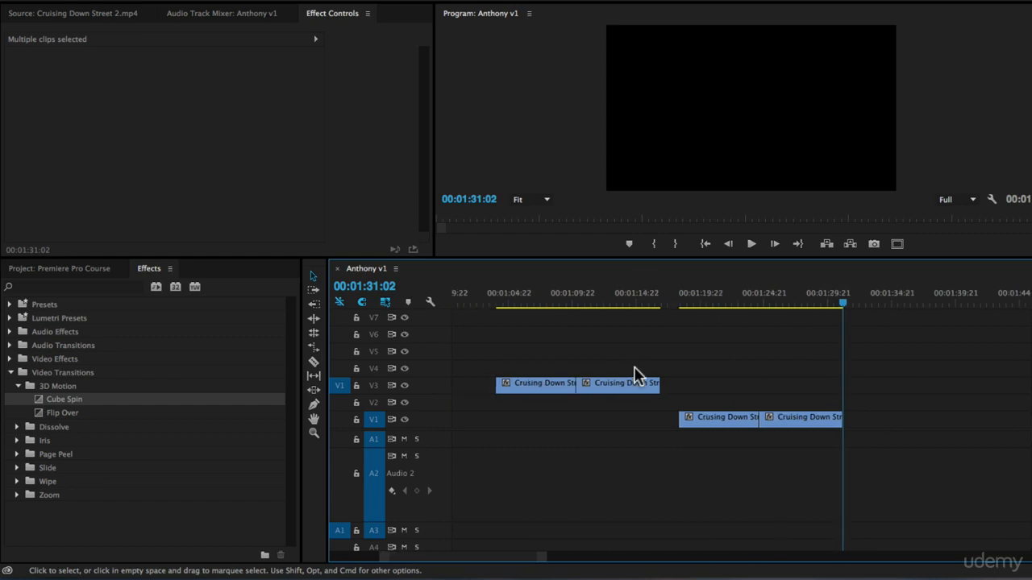
# With the playhead at 00:01:23:12, assign the V1 source patch to track V2 and show the Source monitor
pyautogui.hscroll(-2, 634, 370)
pyautogui.moveTo(779, 304); pyautogui.dragTo(806, 306)
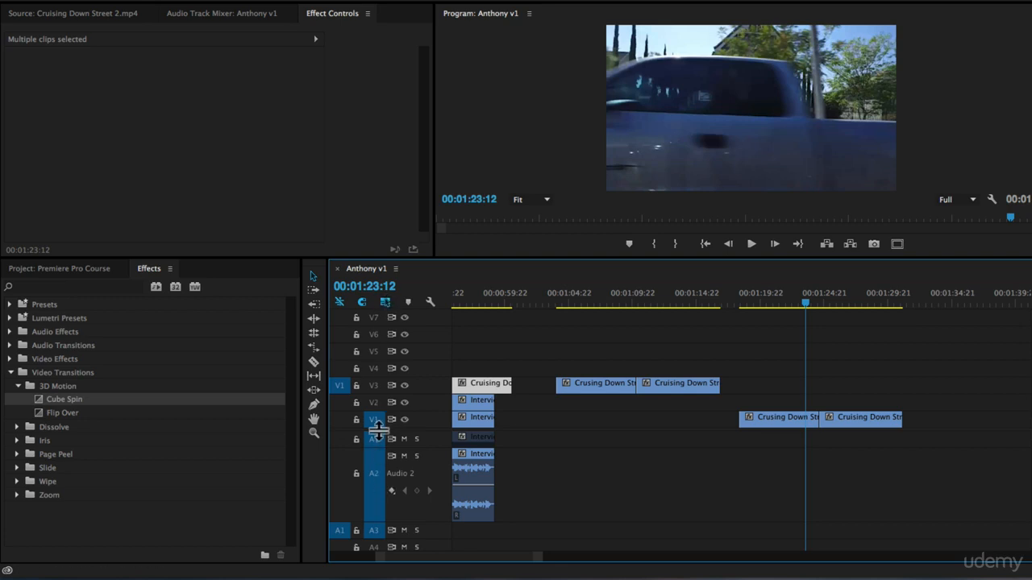
pyautogui.click(339, 402)
pyautogui.moveTo(339, 427); pyautogui.dragTo(340, 402)
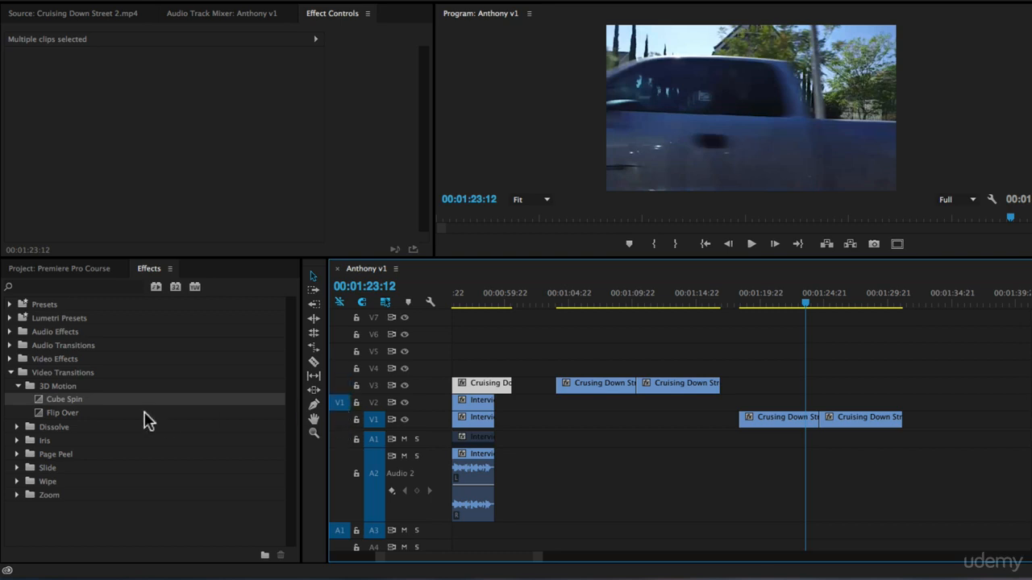
pyautogui.click(39, 14)
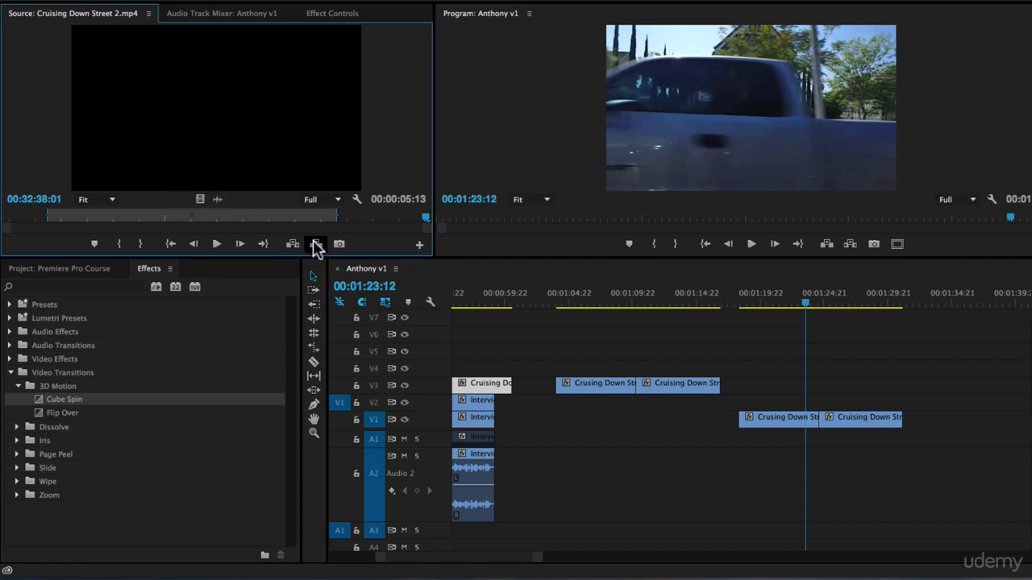
# Target video tracks V2, V3 and V4 alongside V1, and delete the street-cruising pair on V1
pyautogui.click(373, 402)
pyautogui.click(375, 368)
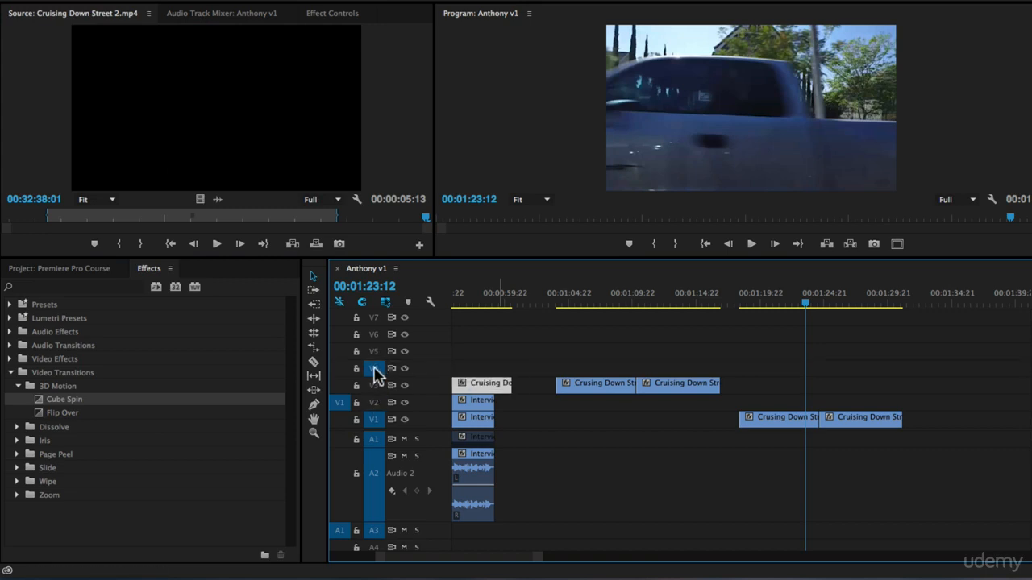
pyautogui.moveTo(376, 369); pyautogui.dragTo(376, 404)
pyautogui.moveTo(766, 395); pyautogui.dragTo(876, 433)
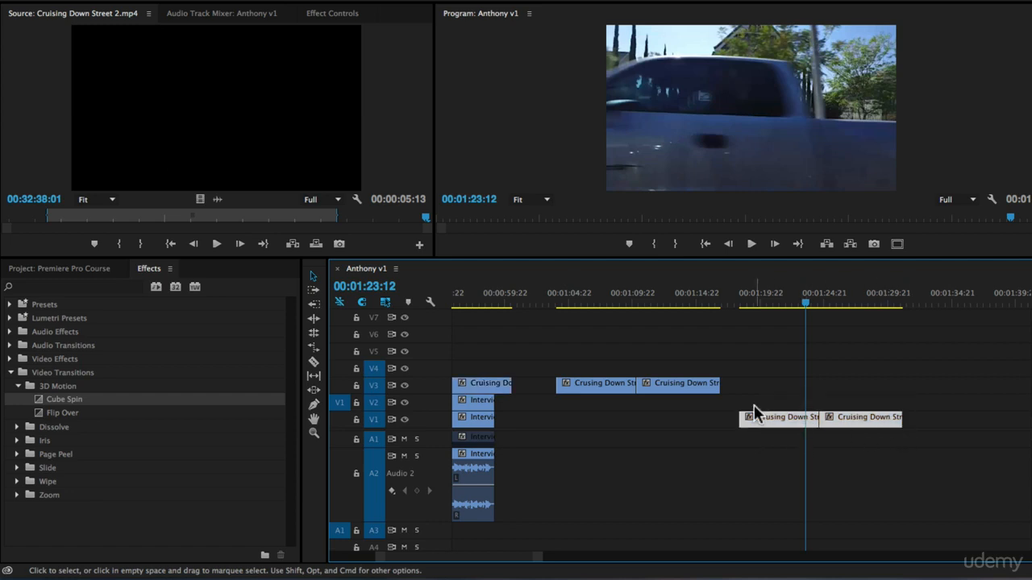
pyautogui.press('Delete')
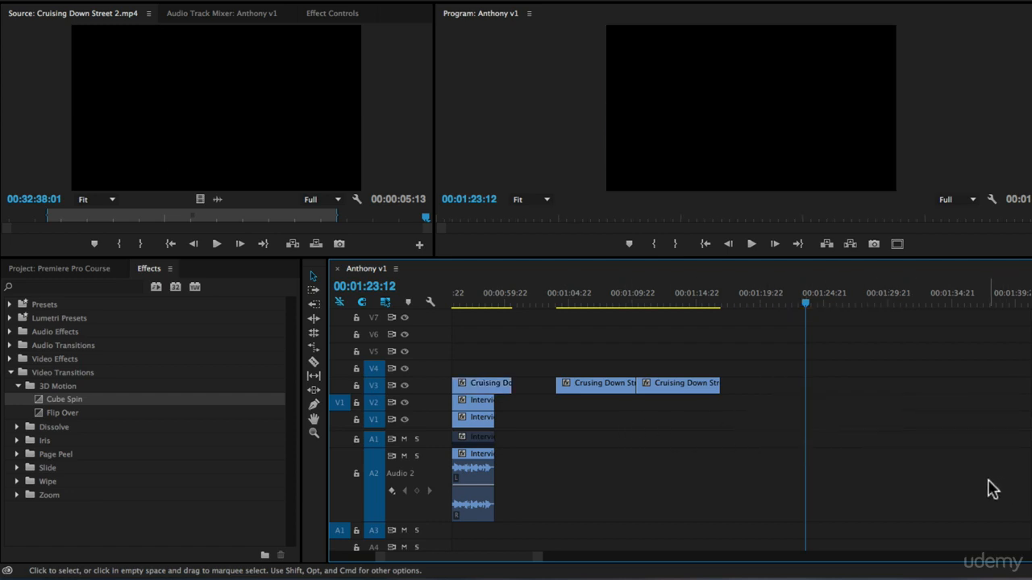
# With only V2 targeted, paste a copy of the V3 street-cruising pair ending at 00:01:33:19, and delete the copy
pyautogui.moveTo(579, 366); pyautogui.dragTo(742, 419)
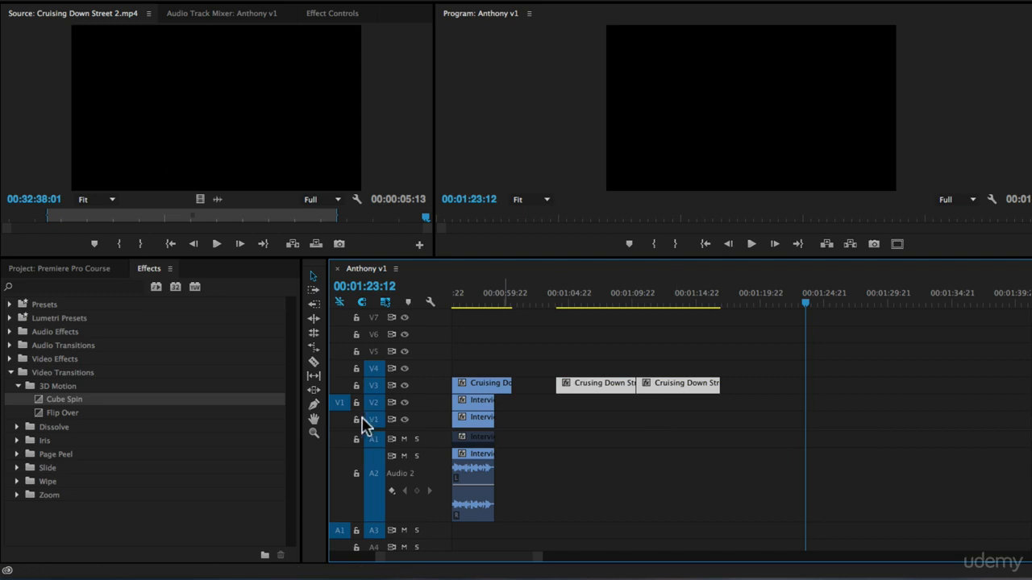
pyautogui.moveTo(375, 416); pyautogui.dragTo(375, 368)
pyautogui.click(373, 403)
pyautogui.click(774, 300)
pyautogui.press('super+v')
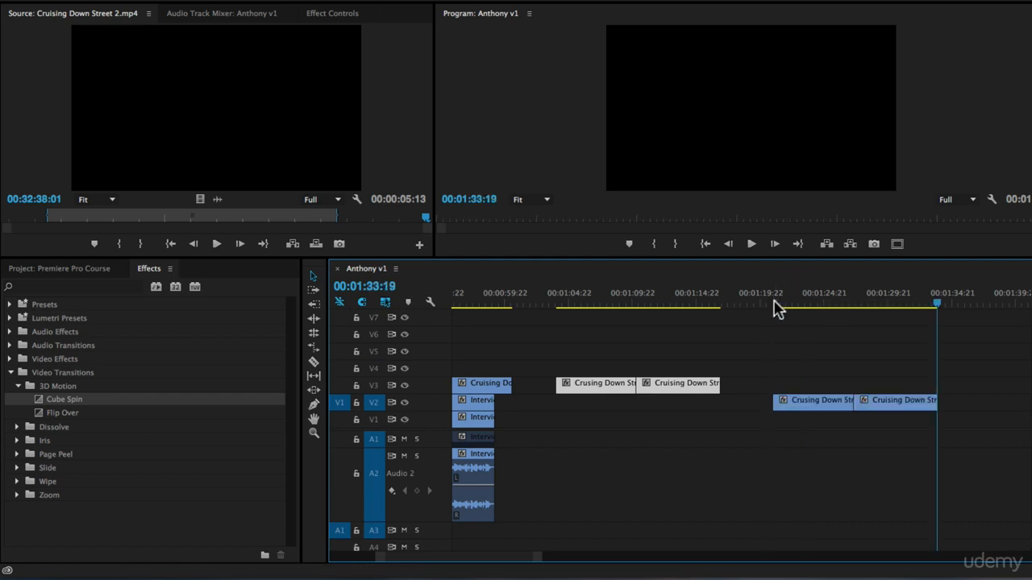
pyautogui.moveTo(754, 404); pyautogui.dragTo(968, 405)
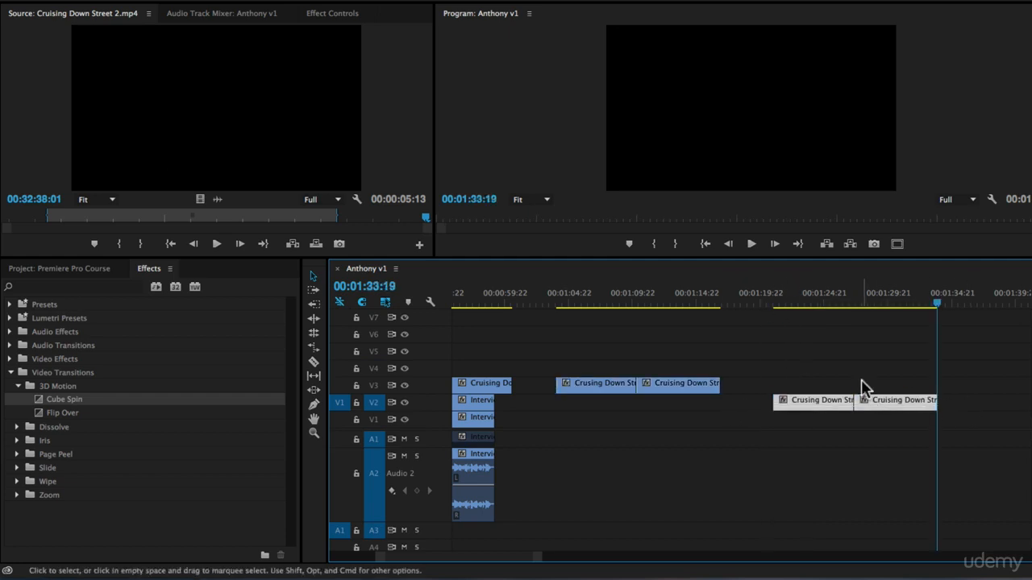
pyautogui.press('Delete')
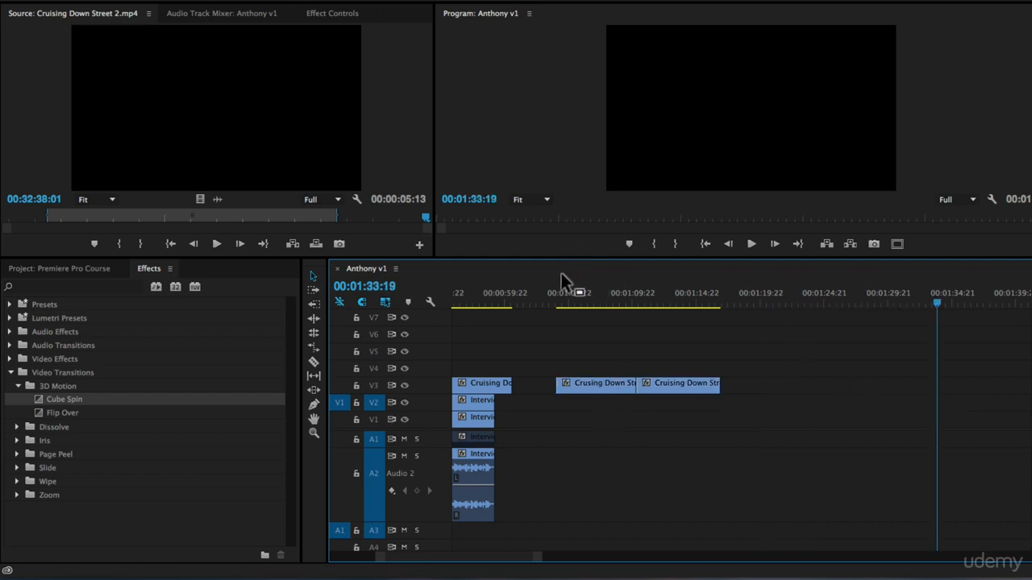
# Separate the duplicated street-cruising clips on V3 and extend the first clip's tail and the second clip's head to their media limits
pyautogui.click(572, 300)
pyautogui.click(646, 300)
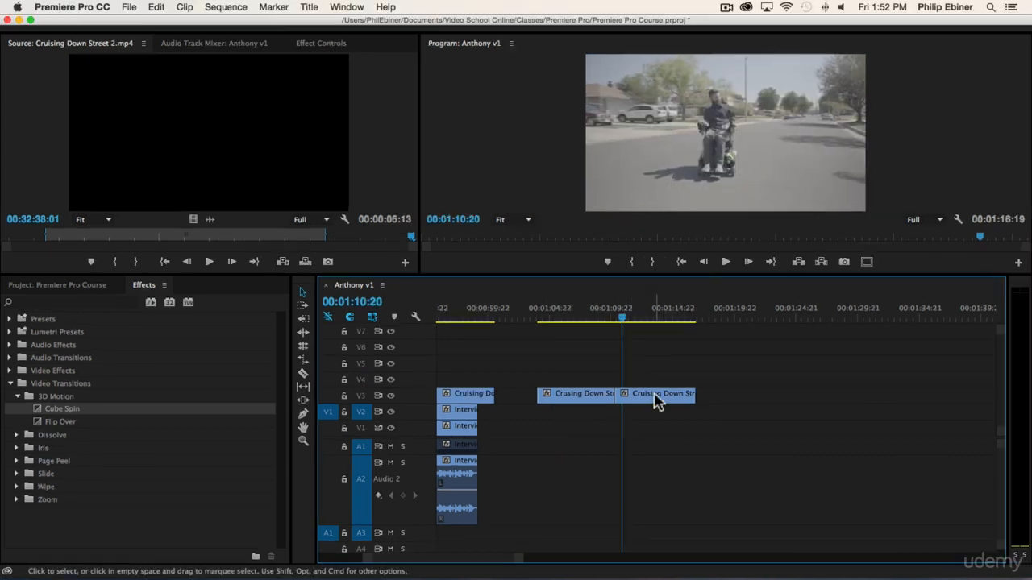
pyautogui.moveTo(650, 404); pyautogui.dragTo(701, 401)
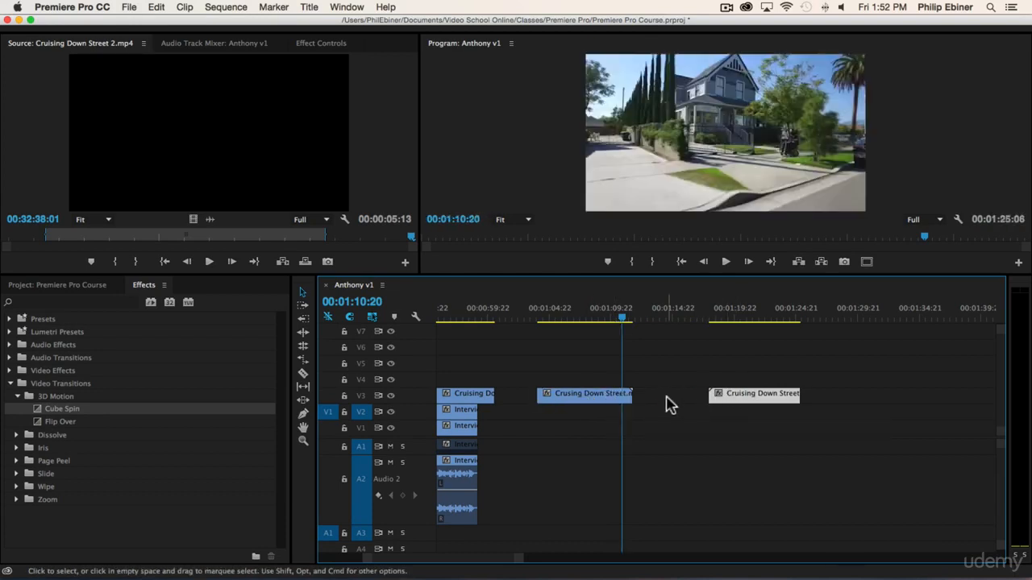
pyautogui.click(645, 399)
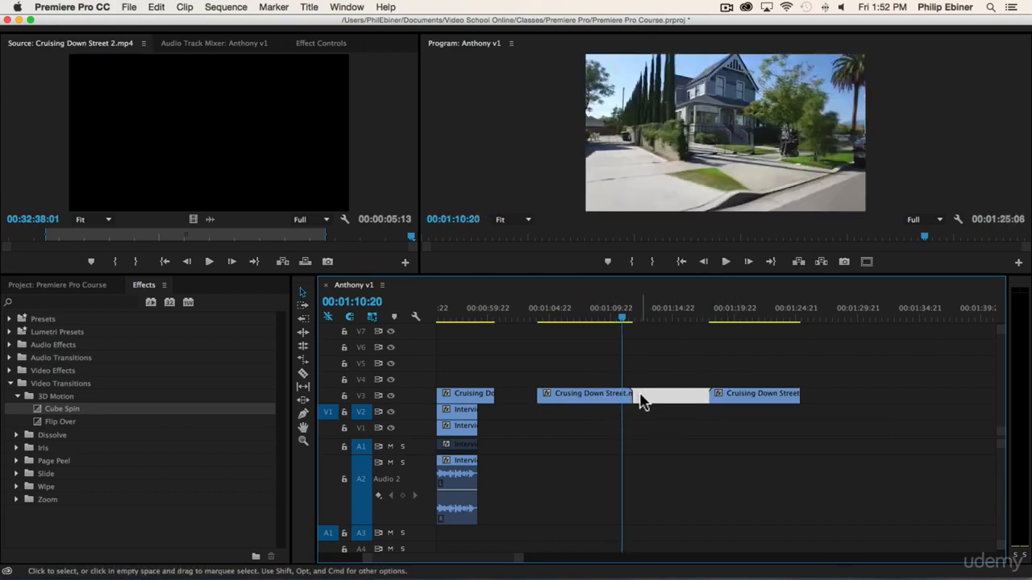
pyautogui.press('=')
pyautogui.click(649, 398)
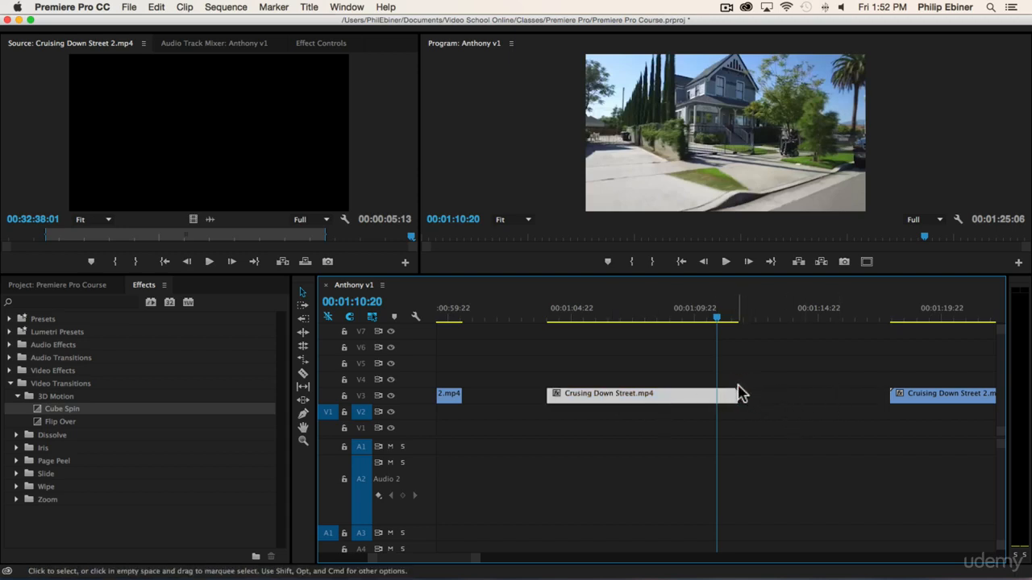
# Butt Cruising Down Street 2.mp4 against the end of Crusing Down Street.mp4 on V3 and play across the cut
pyautogui.click(896, 394)
pyautogui.moveTo(897, 394); pyautogui.dragTo(792, 394)
pyautogui.press('space')
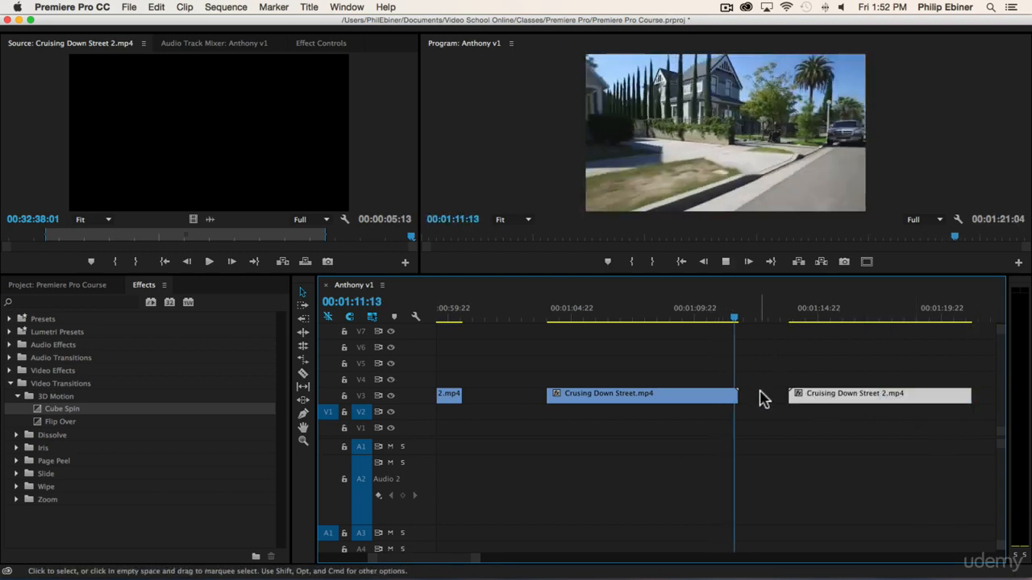
pyautogui.press('space')
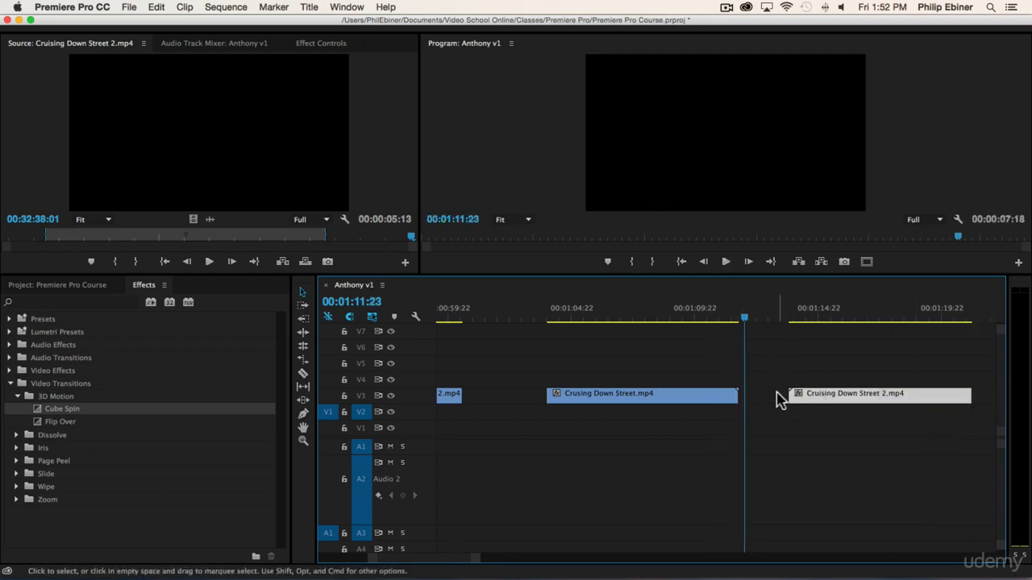
pyautogui.click(778, 399)
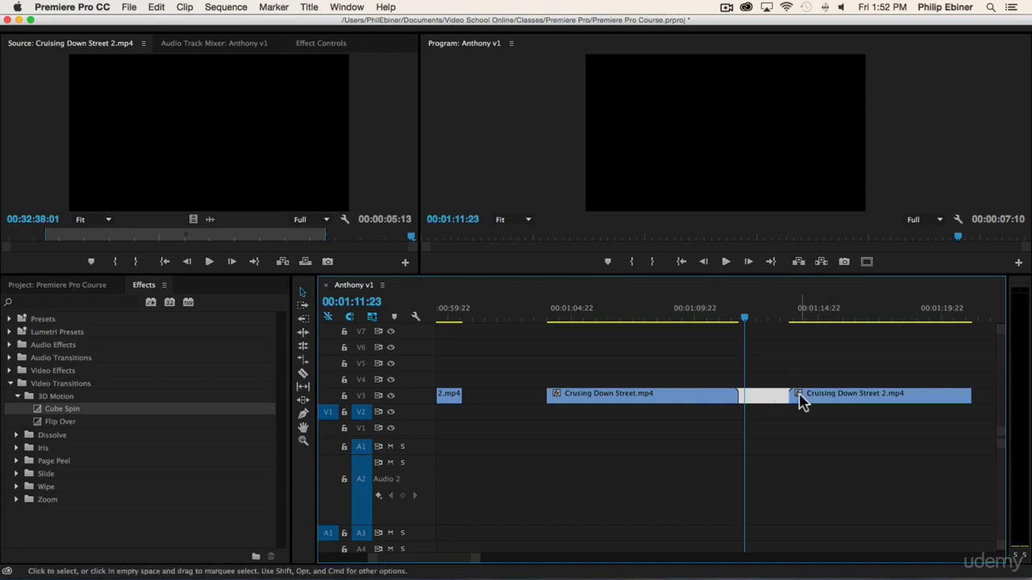
pyautogui.moveTo(801, 403); pyautogui.dragTo(767, 395)
pyautogui.click(725, 314)
pyautogui.hotkey('shift', 'space')
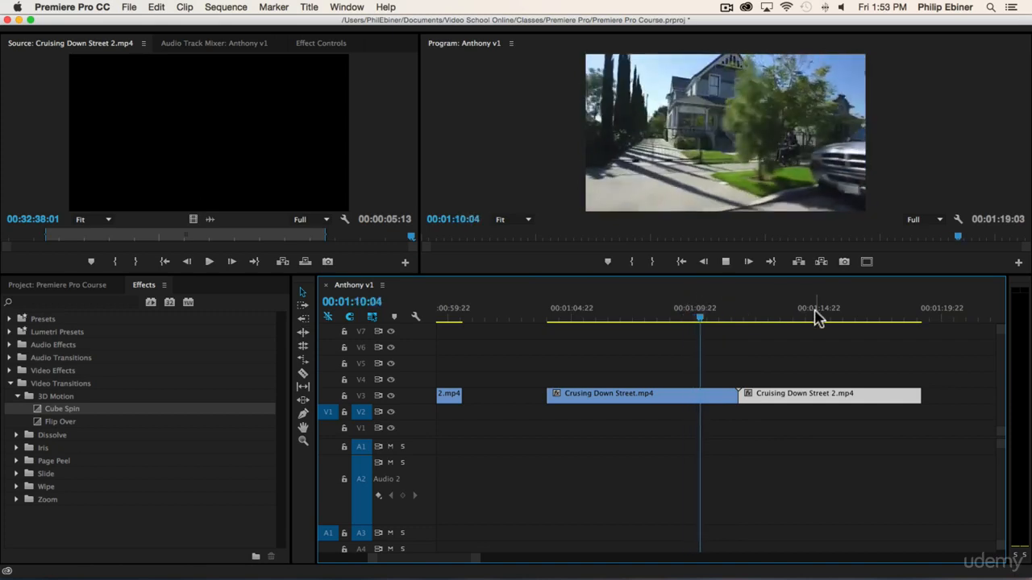
pyautogui.press('space')
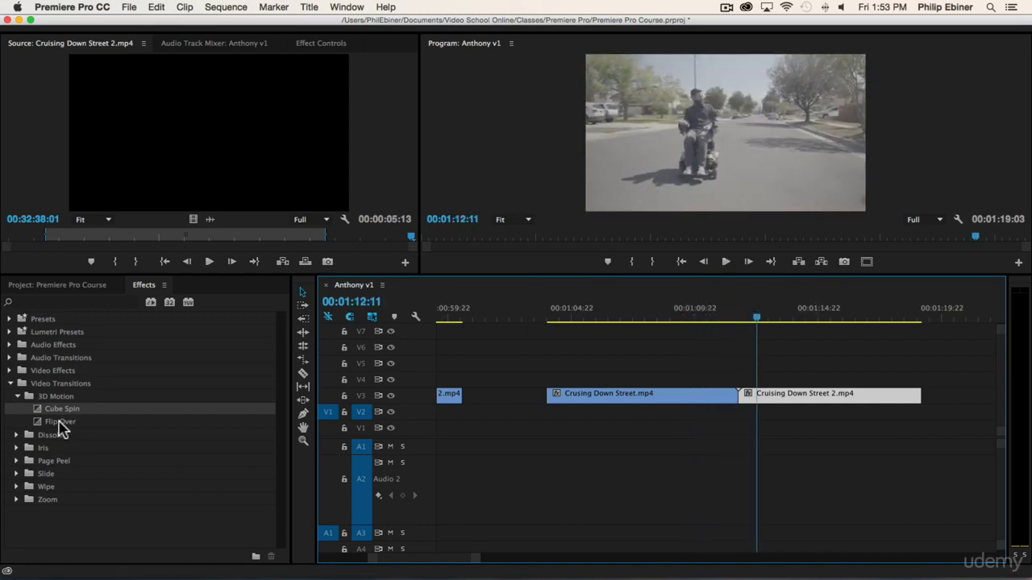
# Try the Flip Over transition at the cut between the two fully extended clips, accepting repeated frames, and undo it after previewing
pyautogui.moveTo(59, 421); pyautogui.dragTo(534, 404)
pyautogui.moveTo(752, 388); pyautogui.dragTo(745, 393)
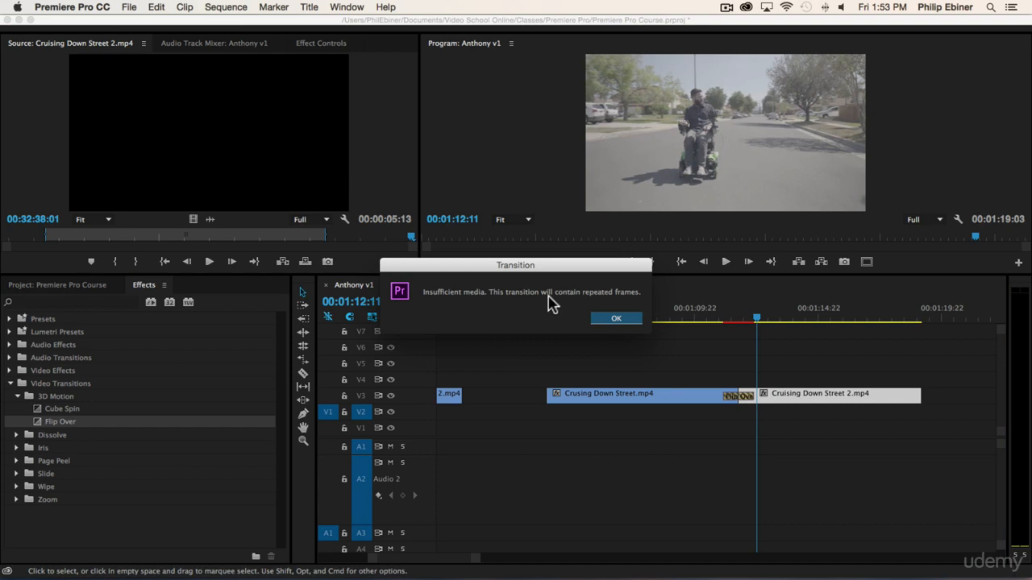
pyautogui.click(631, 318)
pyautogui.moveTo(742, 323); pyautogui.dragTo(709, 322)
pyautogui.press('space')
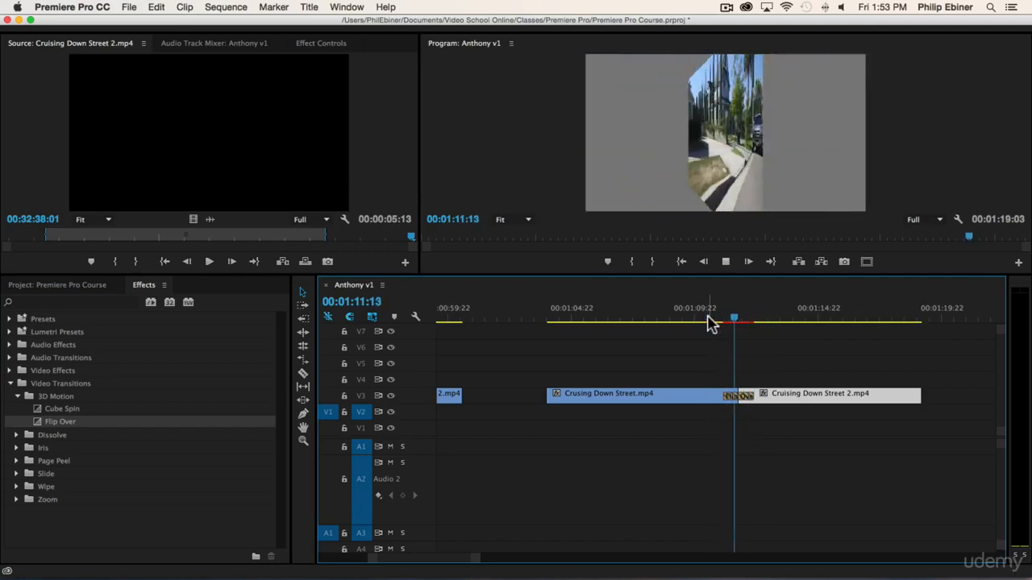
pyautogui.moveTo(738, 323); pyautogui.dragTo(744, 347)
pyautogui.press('super+z')
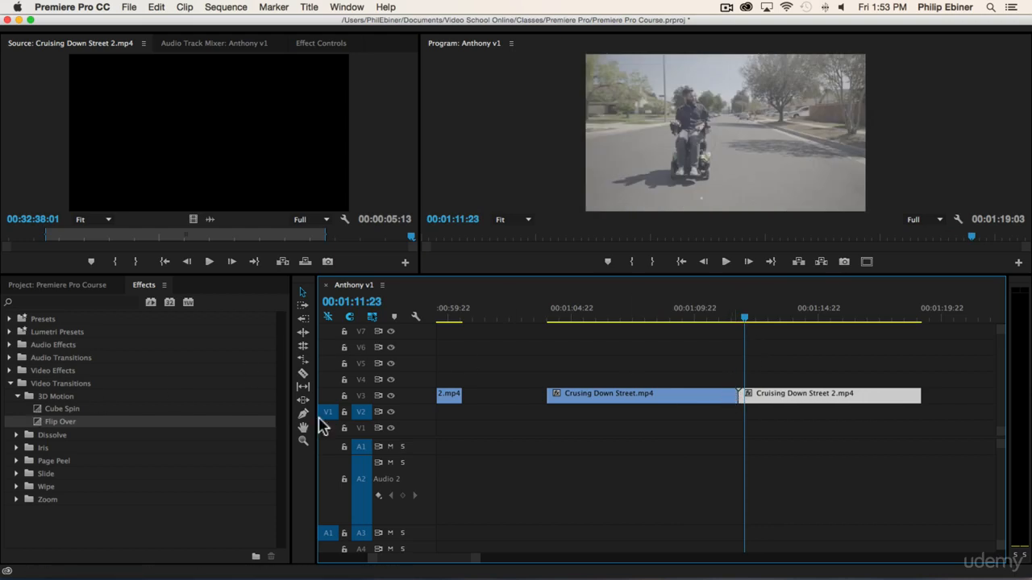
# Trim the tail of Crusing Down Street.mp4 back to 00:01:09:07 and butt Cruising Down Street 2.mp4 against it
pyautogui.moveTo(729, 395); pyautogui.dragTo(723, 393)
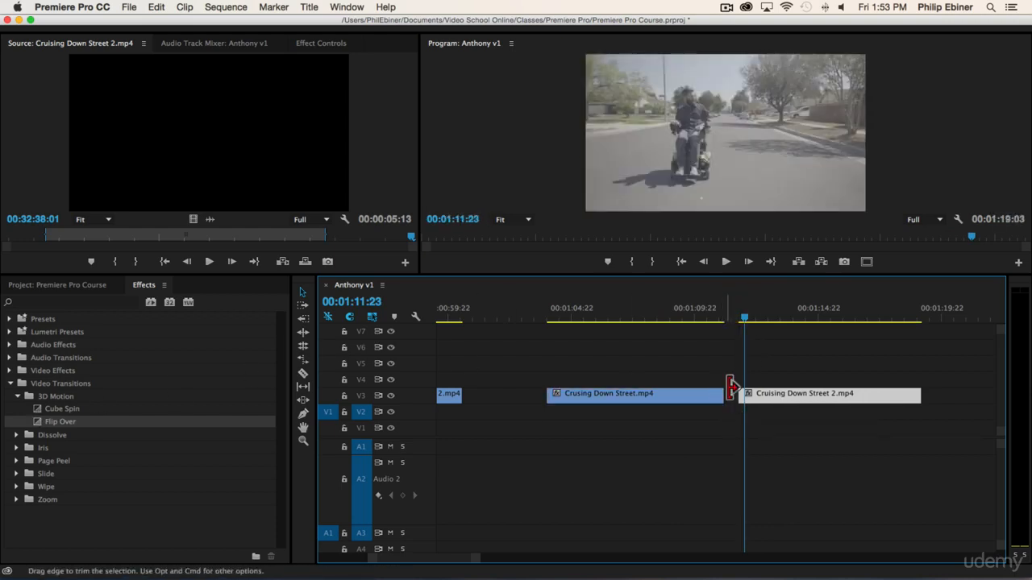
pyautogui.click(755, 400)
pyautogui.press('=')
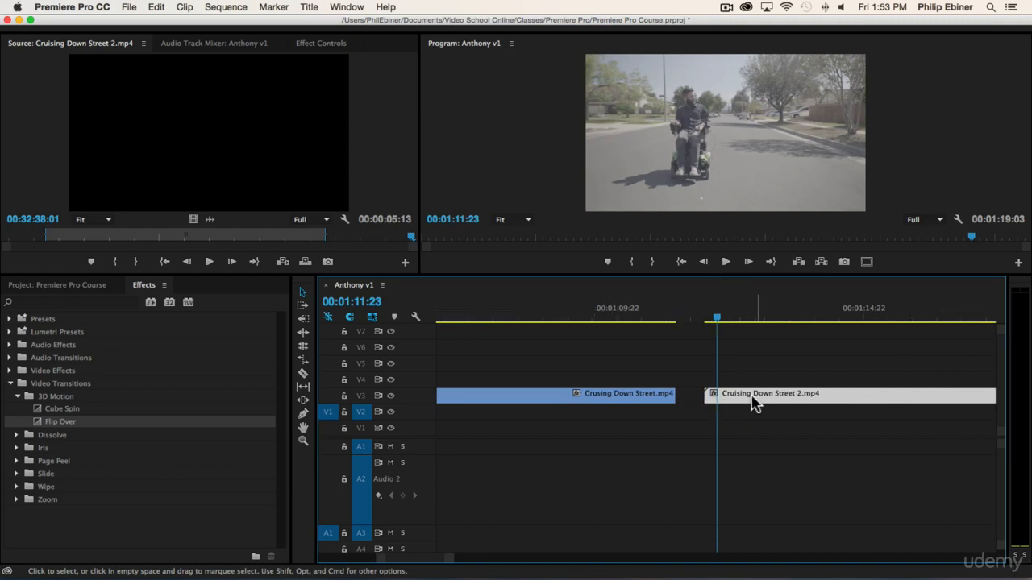
pyautogui.moveTo(676, 395); pyautogui.dragTo(611, 394)
pyautogui.click(545, 398)
pyautogui.moveTo(544, 318); pyautogui.dragTo(585, 333)
pyautogui.moveTo(610, 395); pyautogui.dragTo(585, 392)
pyautogui.moveTo(751, 392); pyautogui.dragTo(632, 400)
pyautogui.moveTo(595, 308); pyautogui.dragTo(517, 317)
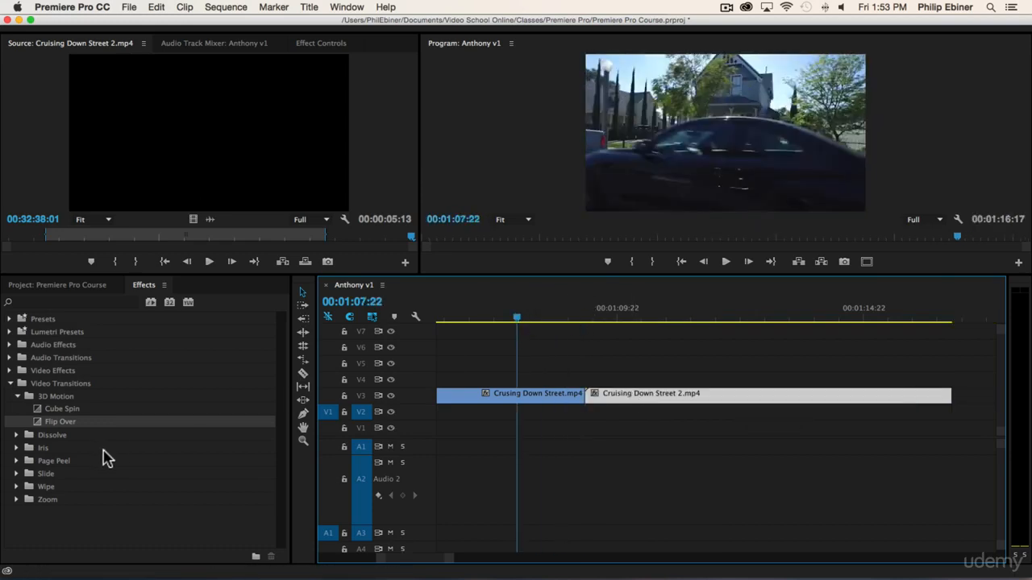
# Apply the Cross Dissolve transition from the Dissolve category to the head of Cruising Down Street 2.mp4, starting at the cut
pyautogui.click(16, 435)
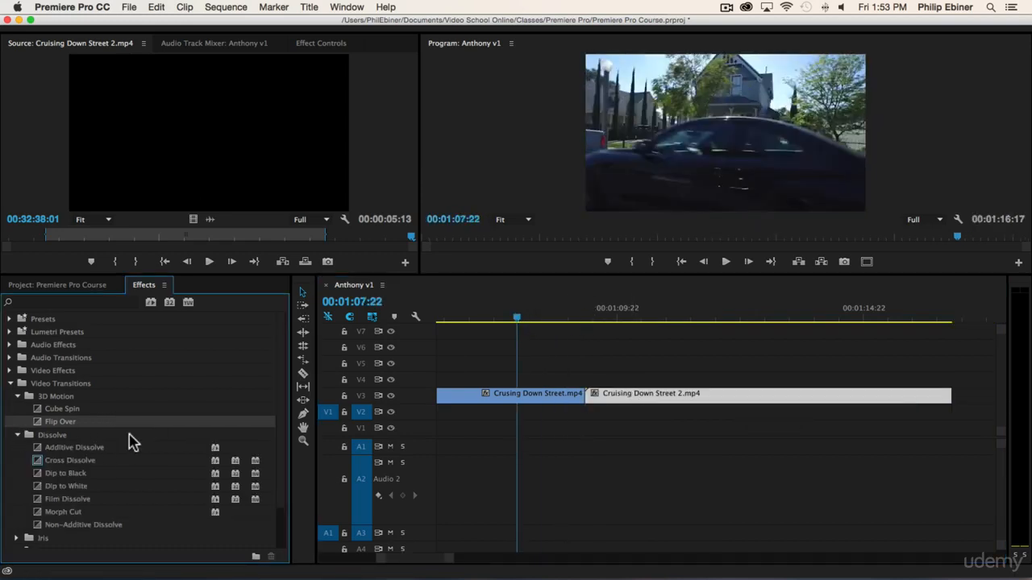
pyautogui.moveTo(77, 461); pyautogui.dragTo(73, 427)
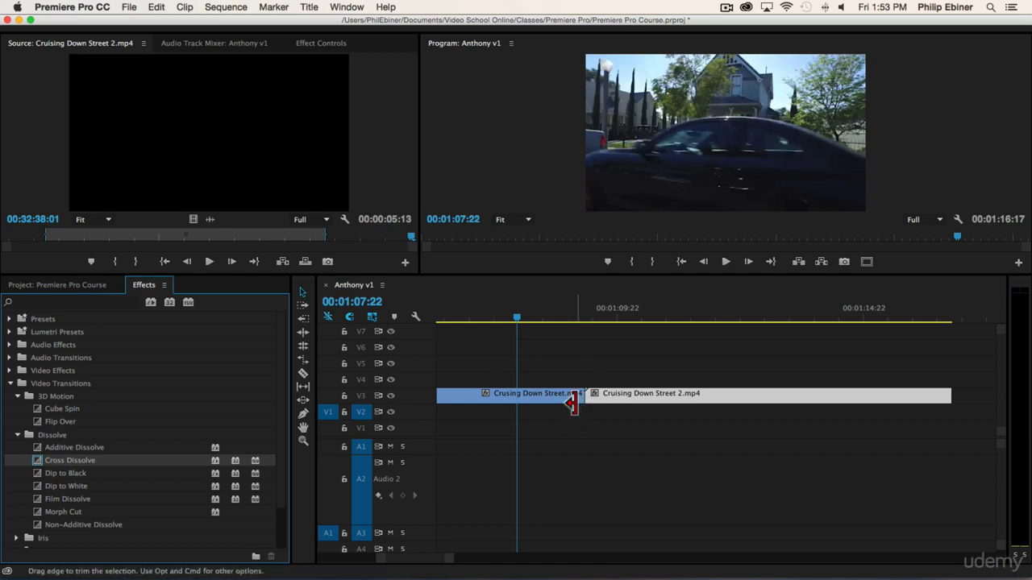
pyautogui.moveTo(67, 464); pyautogui.dragTo(586, 398)
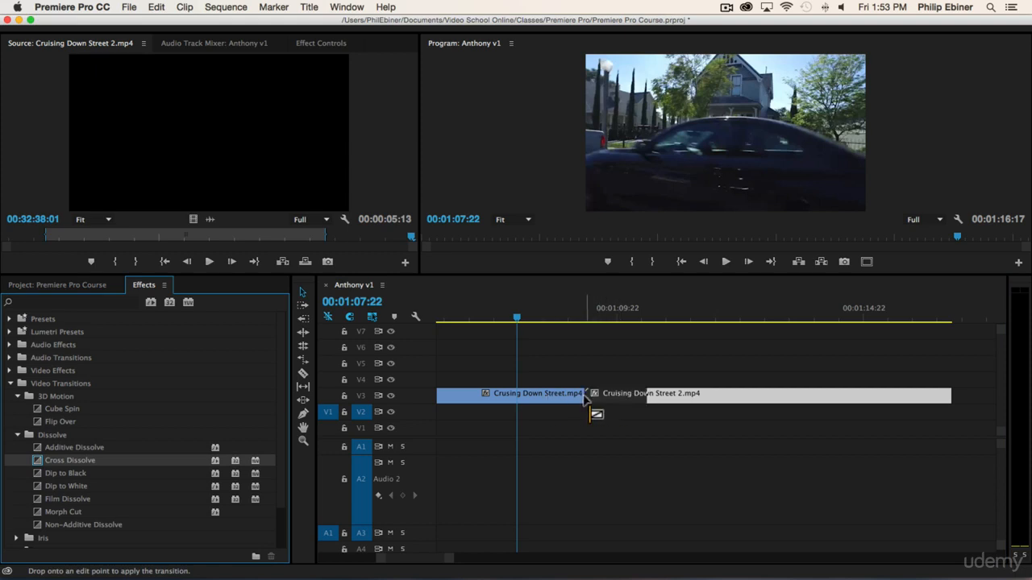
pyautogui.moveTo(586, 398); pyautogui.dragTo(638, 406)
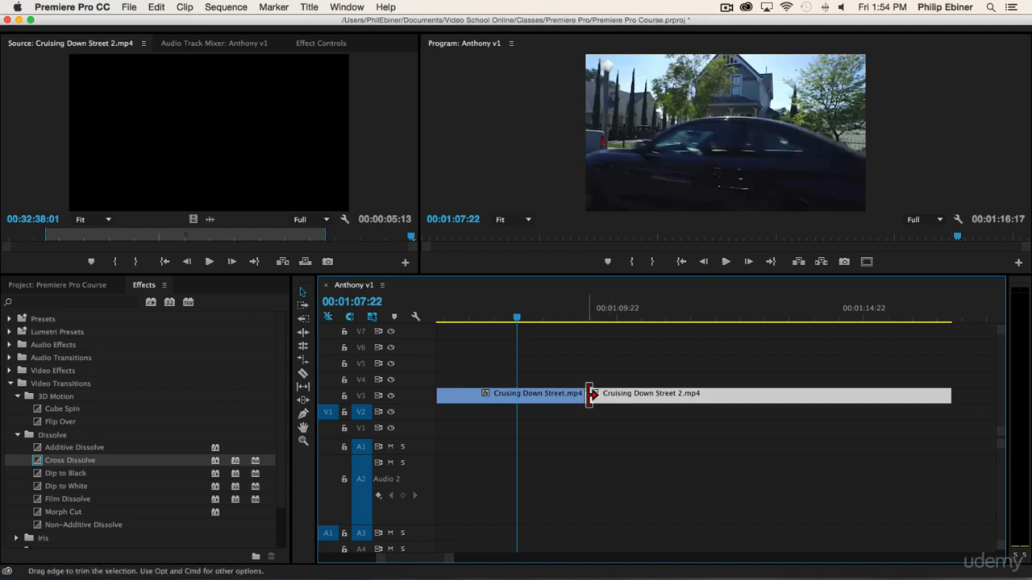
pyautogui.doubleClick(682, 395)
pyautogui.moveTo(77, 462); pyautogui.dragTo(597, 396)
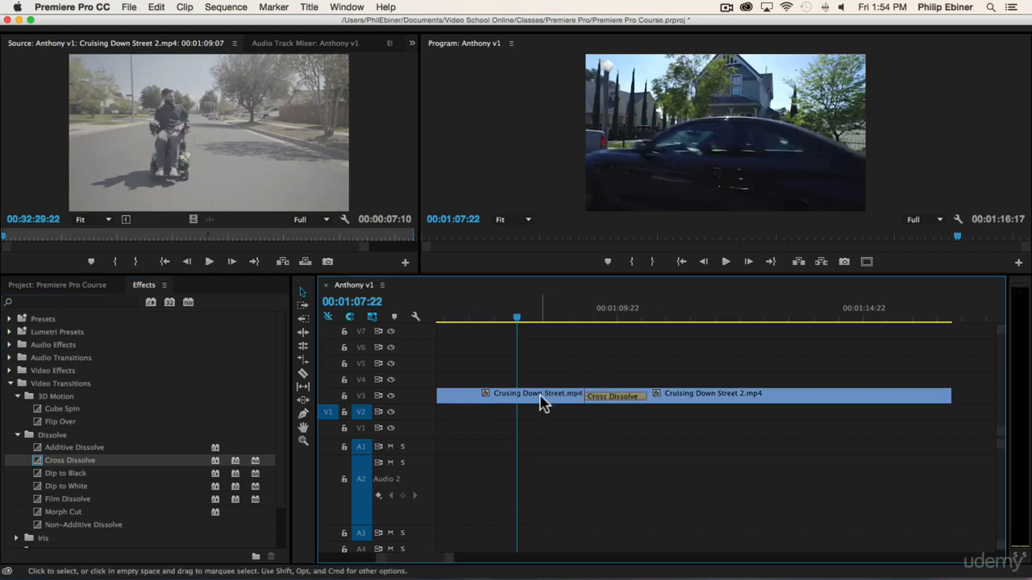
# Play through the Cross Dissolve between the two street-cruising clips and delete the transition
pyautogui.doubleClick(542, 403)
pyautogui.click(603, 368)
pyautogui.press('space')
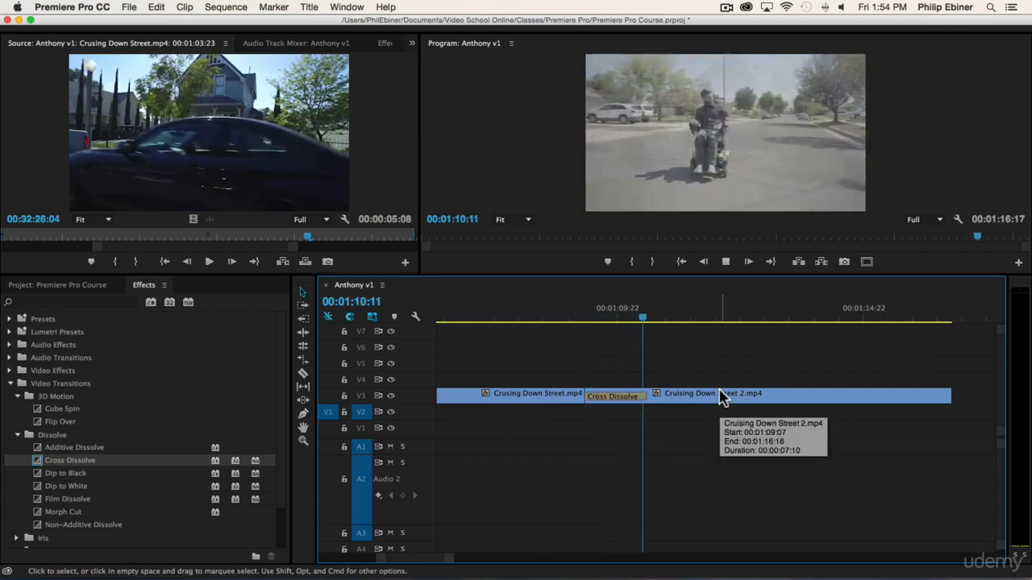
pyautogui.moveTo(589, 402); pyautogui.dragTo(586, 387)
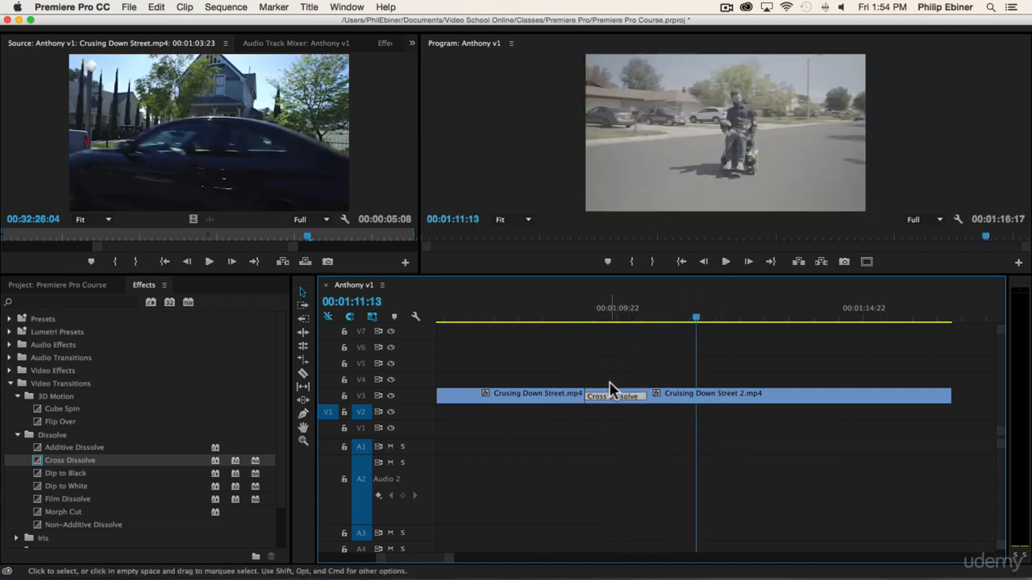
pyautogui.press('Delete')
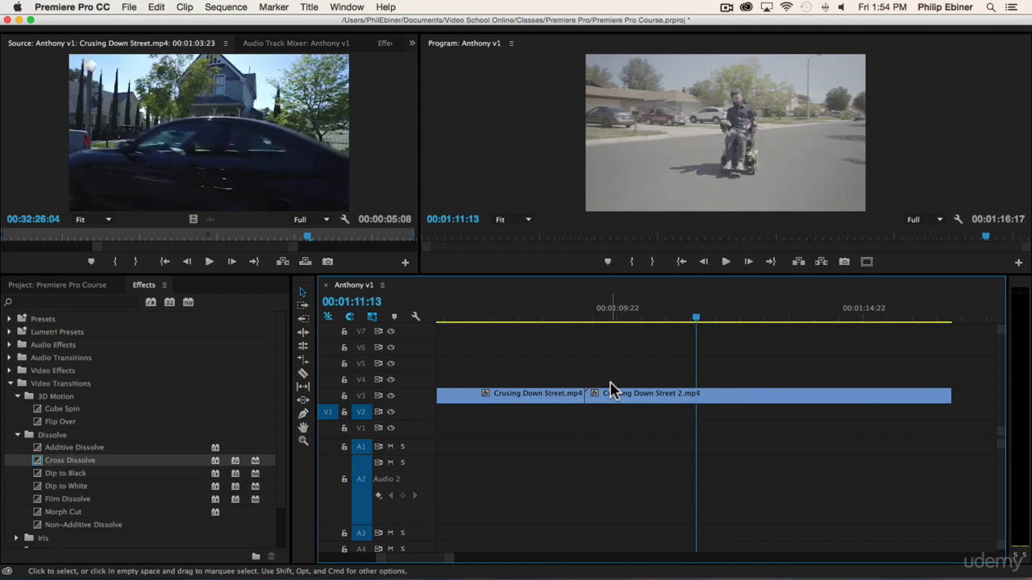
# Trim about 11 frames off the head of Cruising Down Street 2.mp4, close the gap, and park the playhead at 00:01:09:09
pyautogui.press('-')
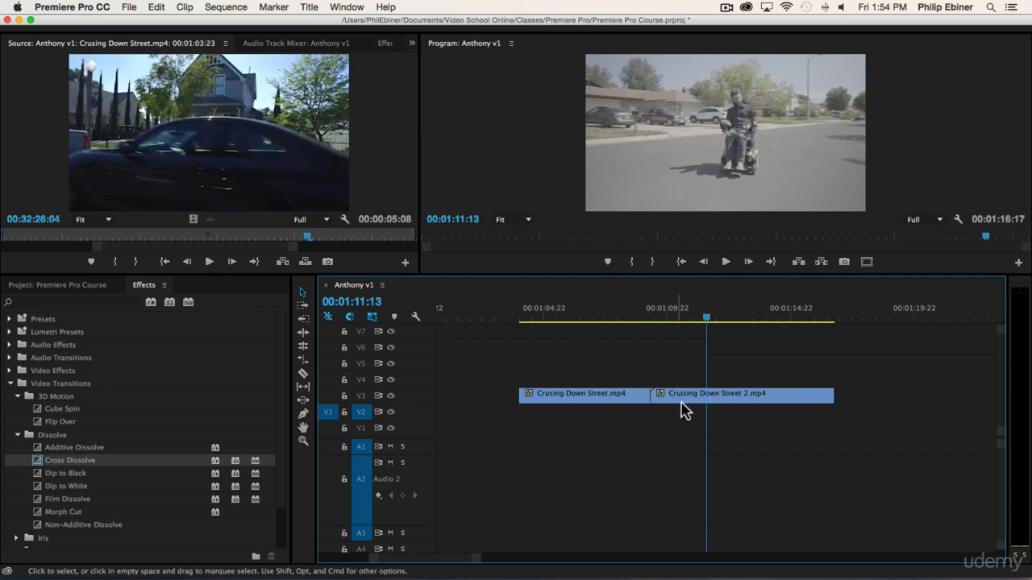
pyautogui.click(654, 393)
pyautogui.moveTo(670, 400); pyautogui.dragTo(682, 400)
pyautogui.click(656, 312)
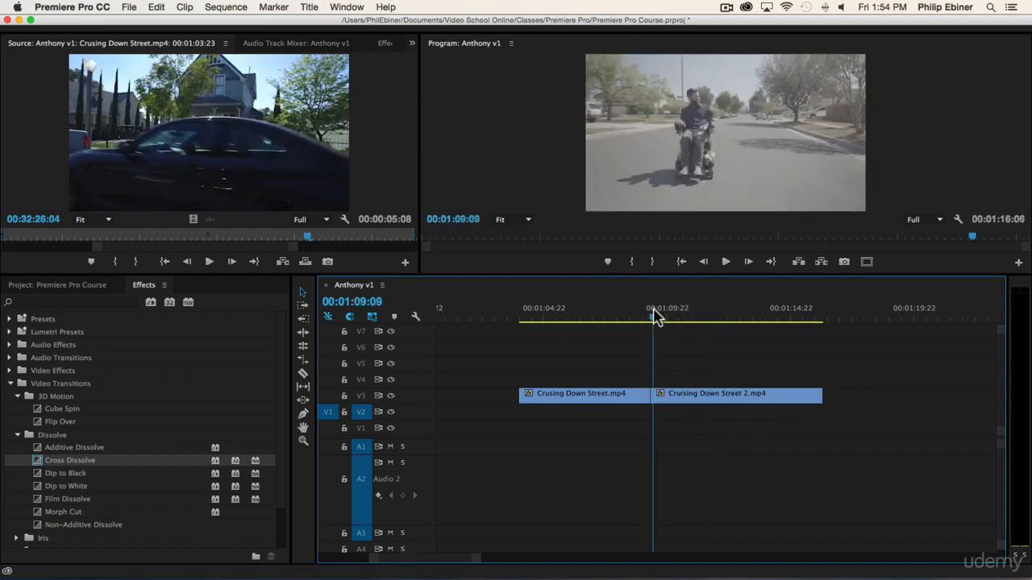
# Extend the tail of Crusing Down Street.mp4 to about 00:01:11:05 and butt Cruising Down Street 2.mp4 against it
pyautogui.press('=')
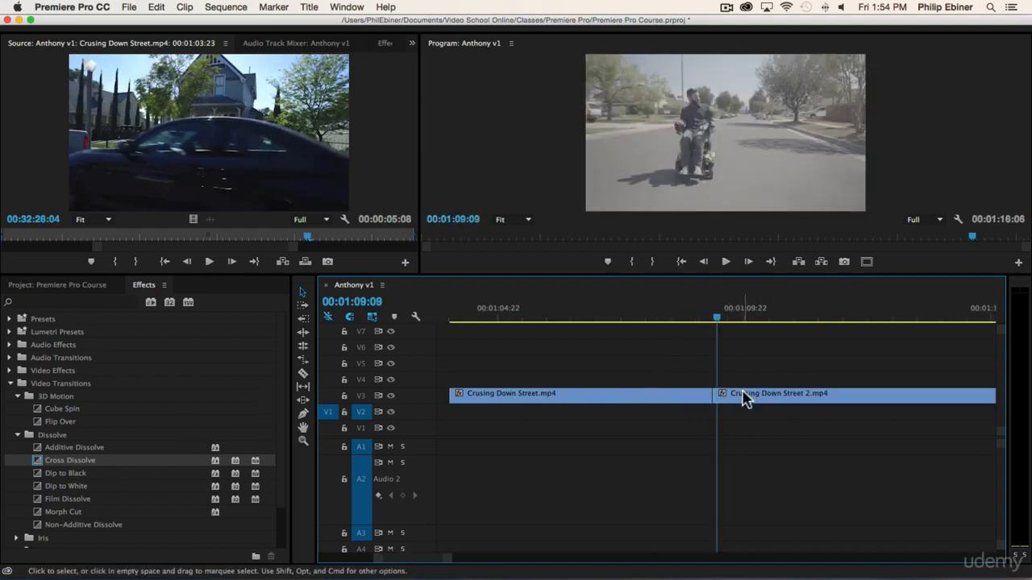
pyautogui.press('-')
pyautogui.moveTo(743, 398); pyautogui.dragTo(829, 403)
pyautogui.moveTo(710, 398); pyautogui.dragTo(770, 399)
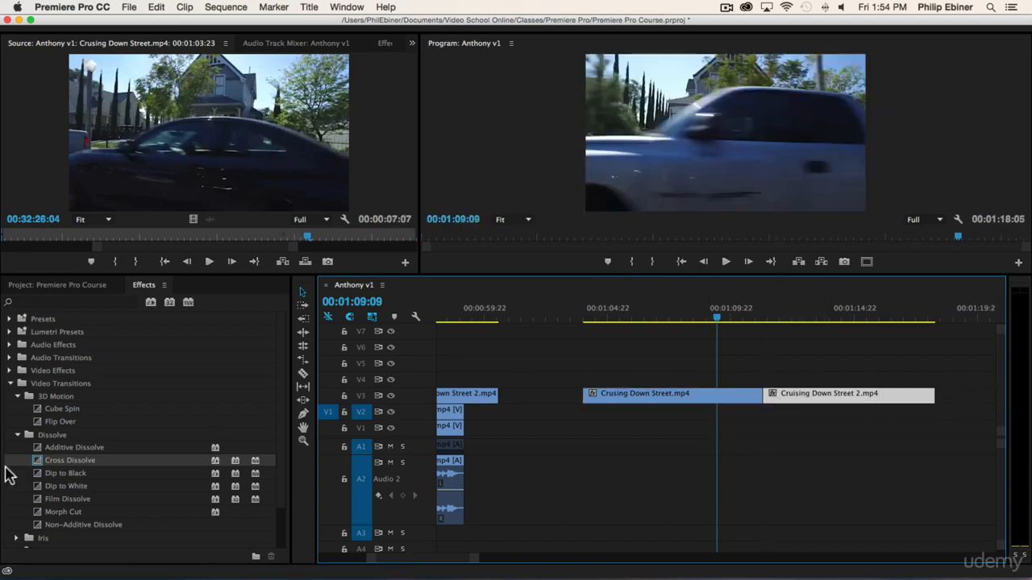
# Apply the Cross Dissolve centred on the cut between the two street clips and try to lengthen it beyond the cut
pyautogui.moveTo(58, 467); pyautogui.dragTo(767, 394)
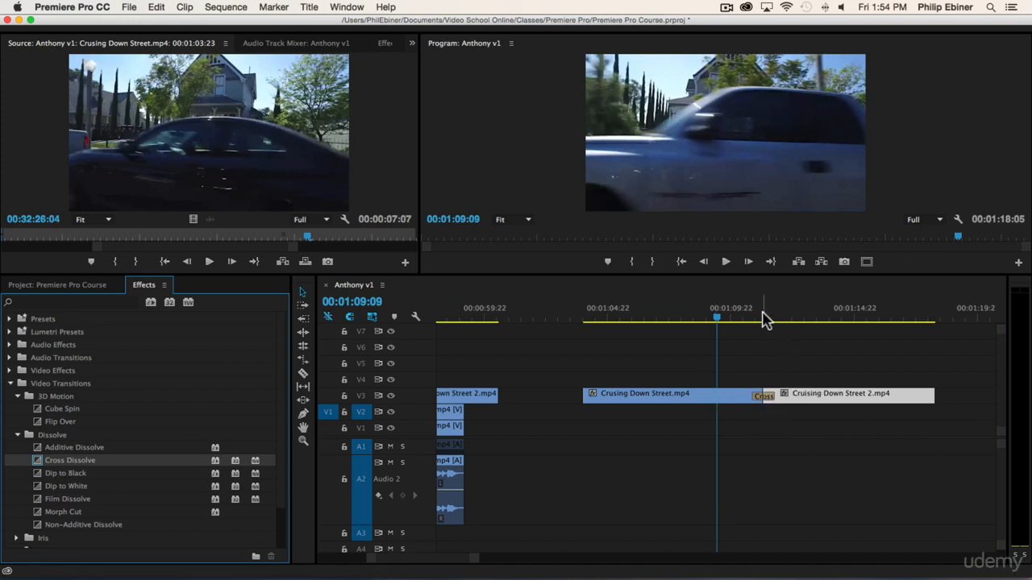
pyautogui.click(763, 317)
pyautogui.press('=')
pyautogui.press('=')
pyautogui.moveTo(763, 396); pyautogui.dragTo(918, 400)
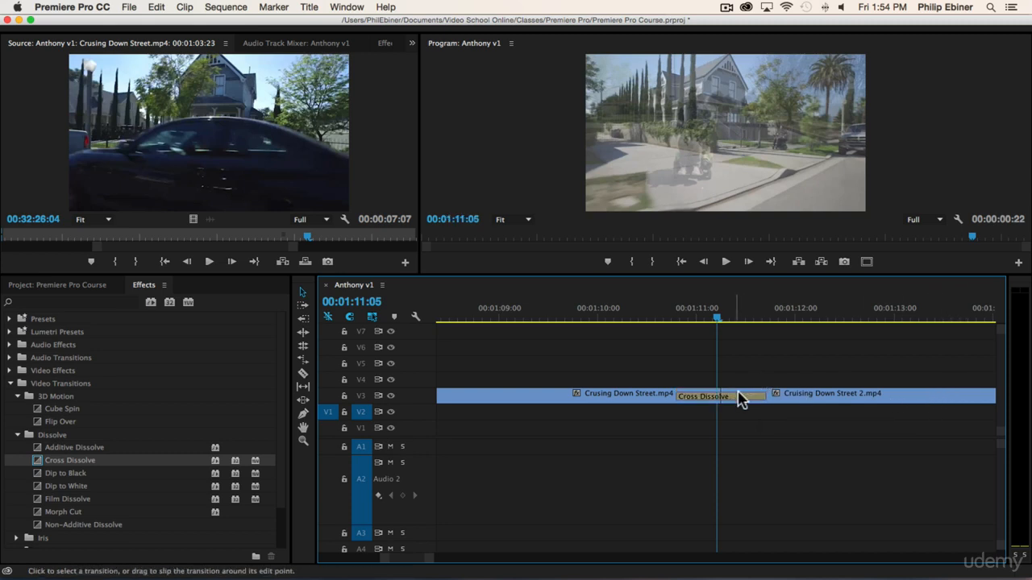
# Delete the Cross Dissolve from the cut between the two street-cruising clips
pyautogui.press('-')
pyautogui.click(806, 403)
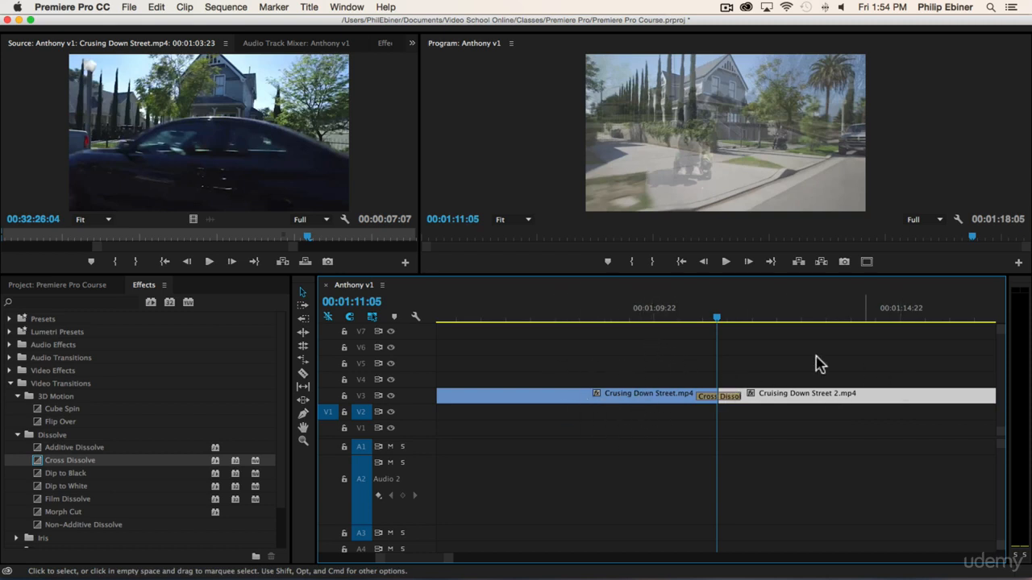
pyautogui.click(730, 396)
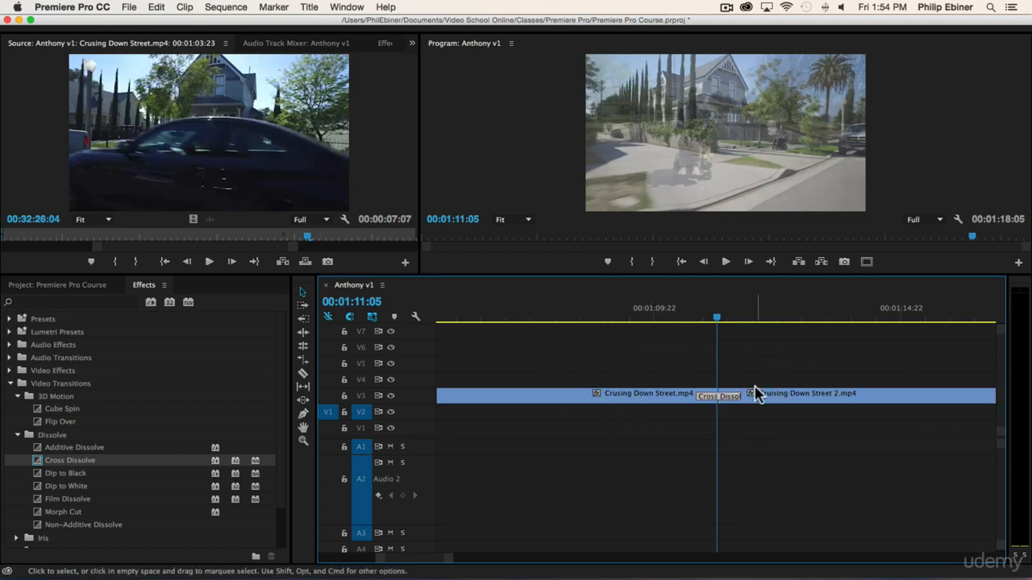
pyautogui.press('Delete')
# Shorten Crusing Down Street.mp4 to start at 00:01:07:20 and Cruising Down Street 2.mp4 to end at 00:01:14:12, meeting at 00:01:11:05
pyautogui.moveTo(723, 395); pyautogui.dragTo(900, 395)
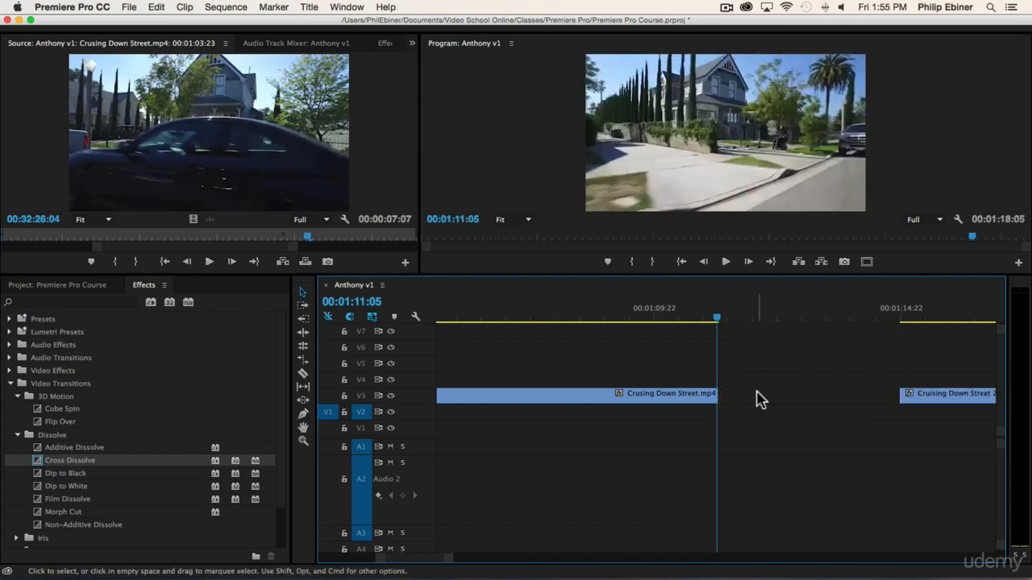
pyautogui.moveTo(719, 394); pyautogui.dragTo(686, 397)
pyautogui.moveTo(937, 396); pyautogui.dragTo(771, 395)
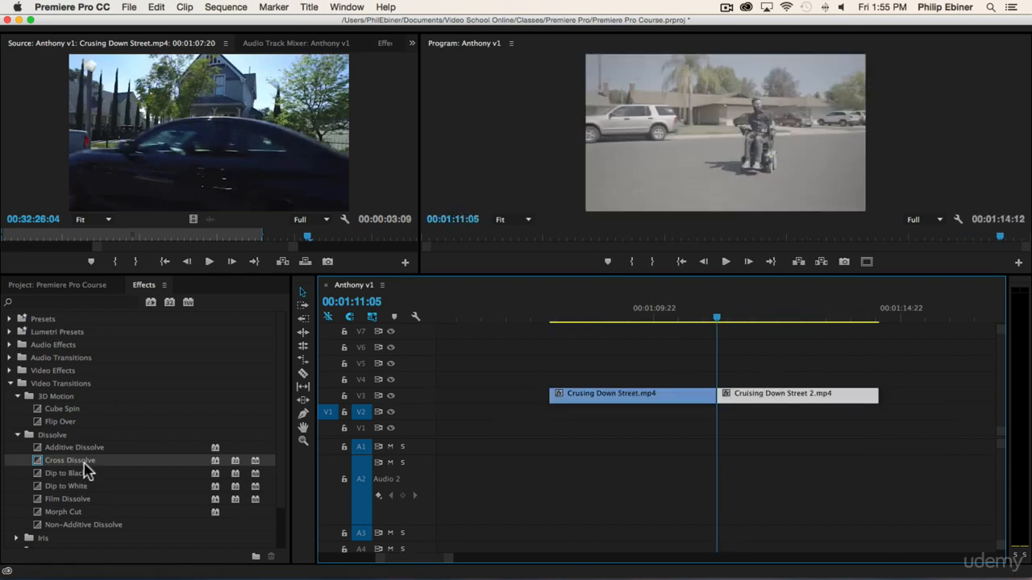
# Apply a Cross Dissolve stretched over nearly the full length of both shortened clips and preview the whole blend
pyautogui.moveTo(84, 464); pyautogui.dragTo(882, 395)
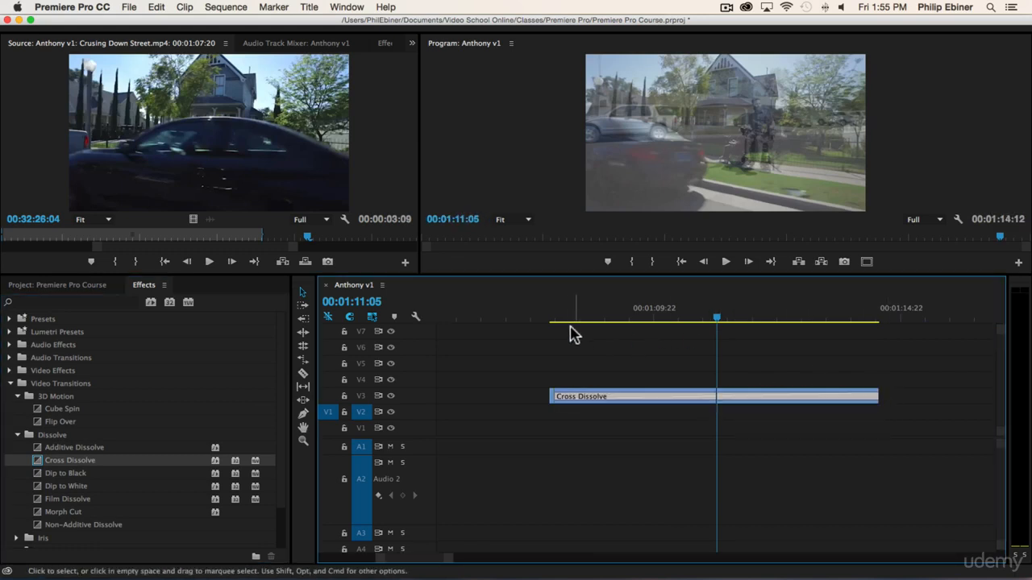
pyautogui.click(558, 324)
pyautogui.press('space')
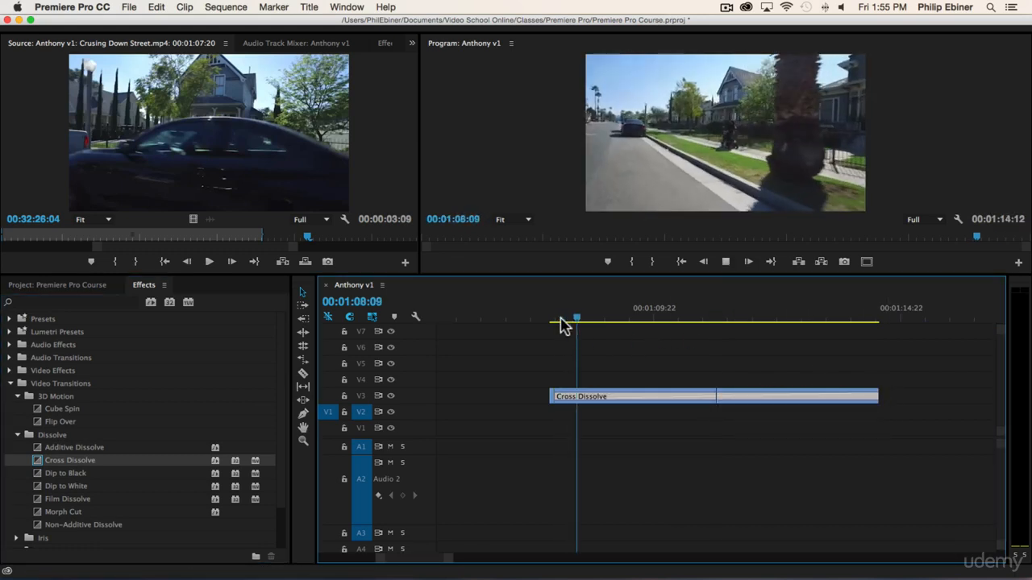
pyautogui.press('space')
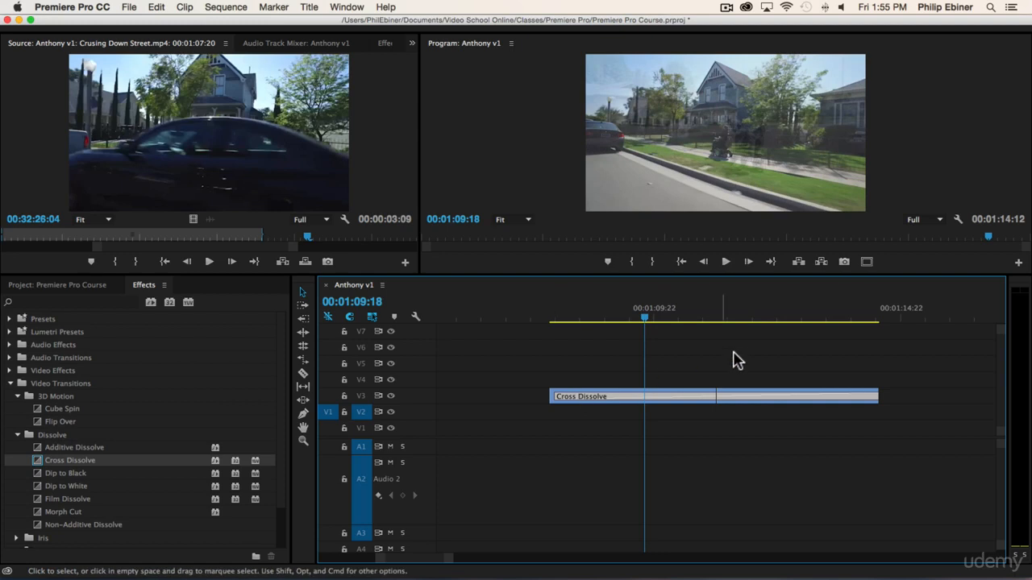
pyautogui.moveTo(553, 311); pyautogui.dragTo(878, 333)
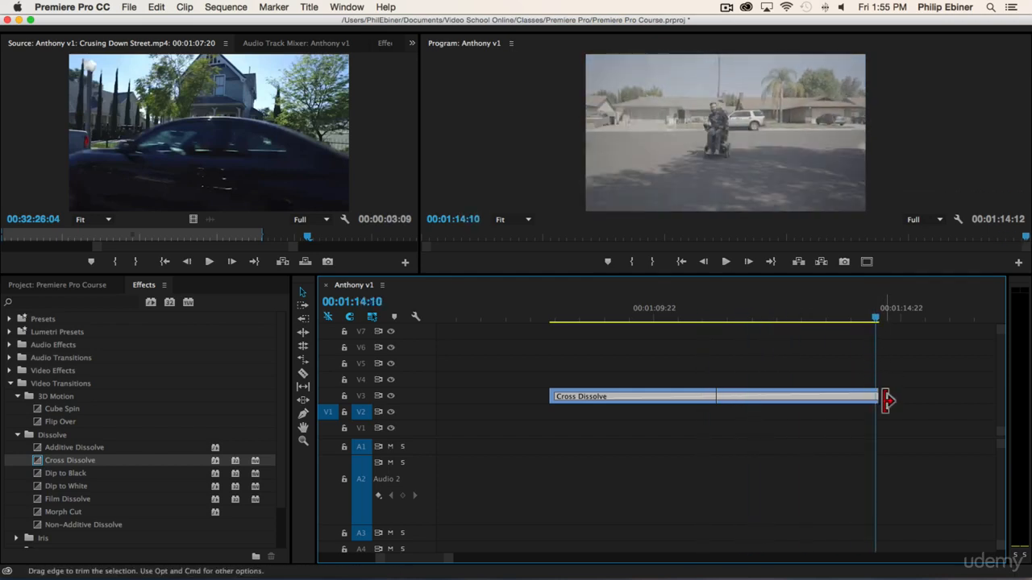
# Shorten the long Cross Dissolve slightly at both ends and delete it after checking the blend near 00:01:11:10
pyautogui.moveTo(875, 397); pyautogui.dragTo(870, 398)
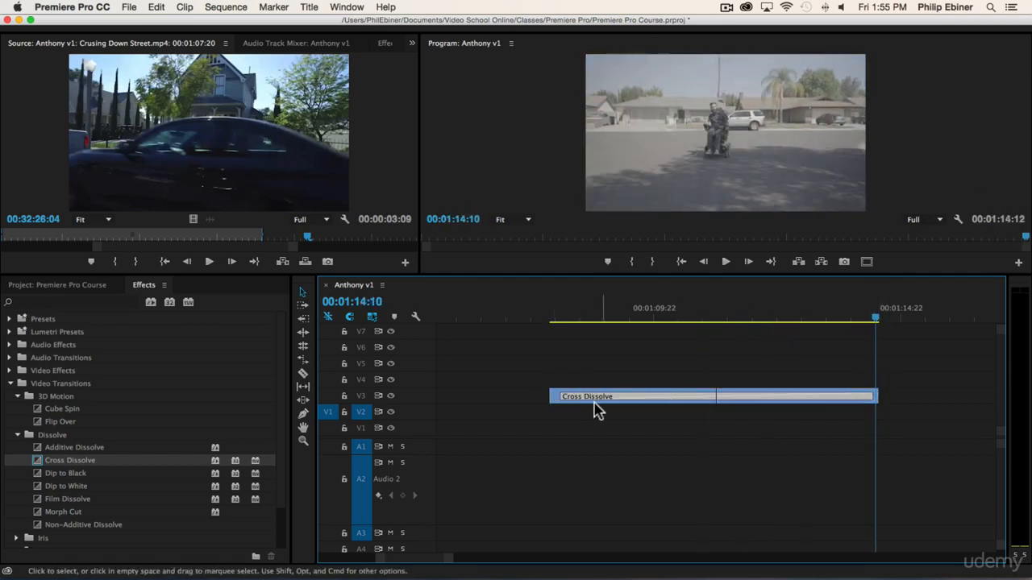
pyautogui.moveTo(875, 323); pyautogui.dragTo(728, 317)
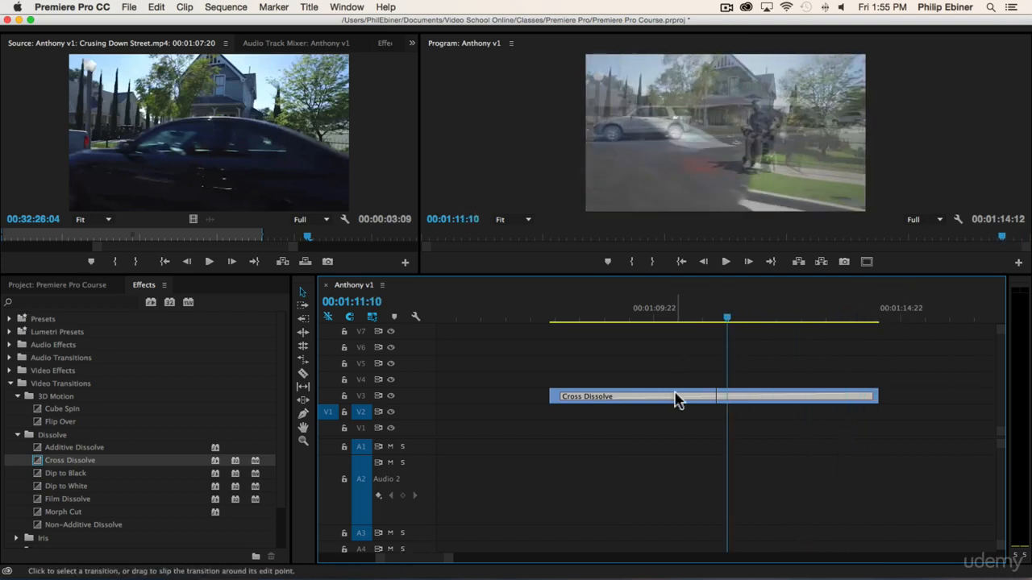
pyautogui.click(676, 398)
pyautogui.press('Delete')
# Lengthen both street clips so Crusing Down Street.mp4 runs from 00:01:06:14 to about 00:01:12:10, and close the gap between them
pyautogui.moveTo(754, 402); pyautogui.dragTo(793, 398)
pyautogui.moveTo(716, 393); pyautogui.dragTo(832, 391)
pyautogui.moveTo(801, 397); pyautogui.dragTo(874, 398)
pyautogui.moveTo(763, 399); pyautogui.dragTo(839, 397)
pyautogui.moveTo(759, 407); pyautogui.dragTo(699, 407)
pyautogui.moveTo(878, 399); pyautogui.dragTo(836, 399)
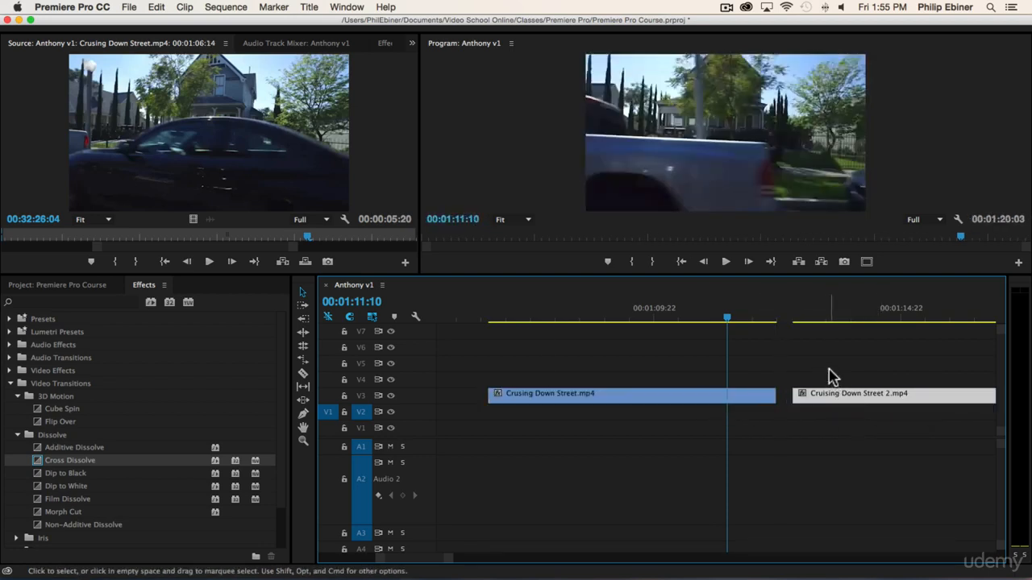
pyautogui.click(787, 395)
pyautogui.press('Delete')
# Apply the Push transition from the Slide category to the head of Cruising Down Street 2.mp4 and play through it from 00:01:11:15
pyautogui.moveTo(762, 323); pyautogui.dragTo(738, 325)
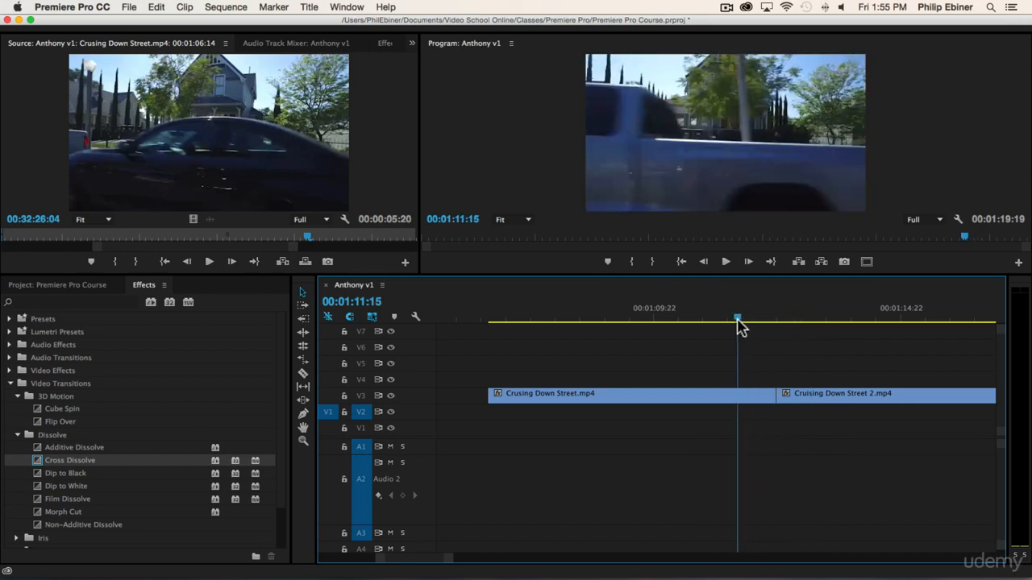
pyautogui.click(17, 434)
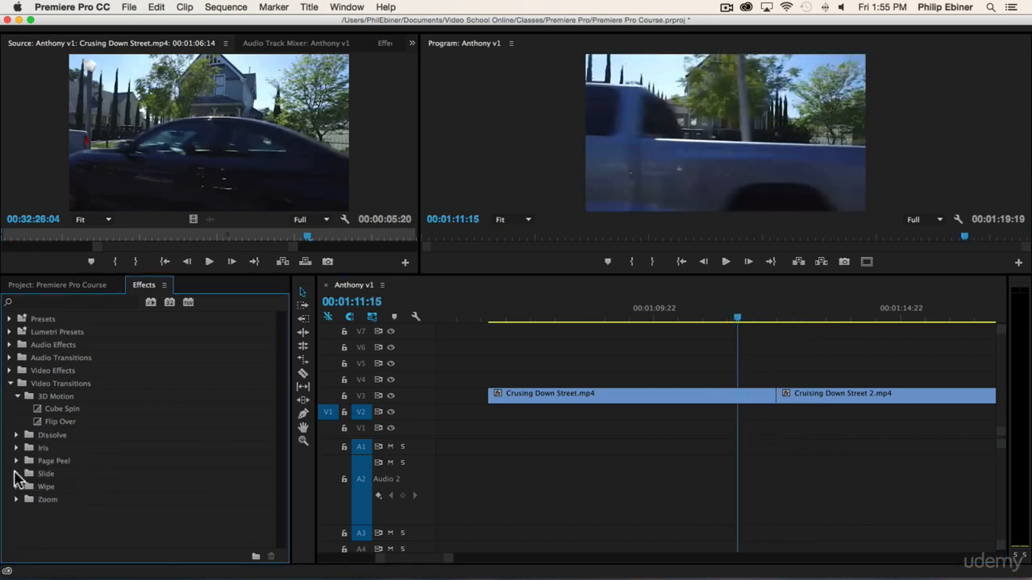
pyautogui.click(16, 475)
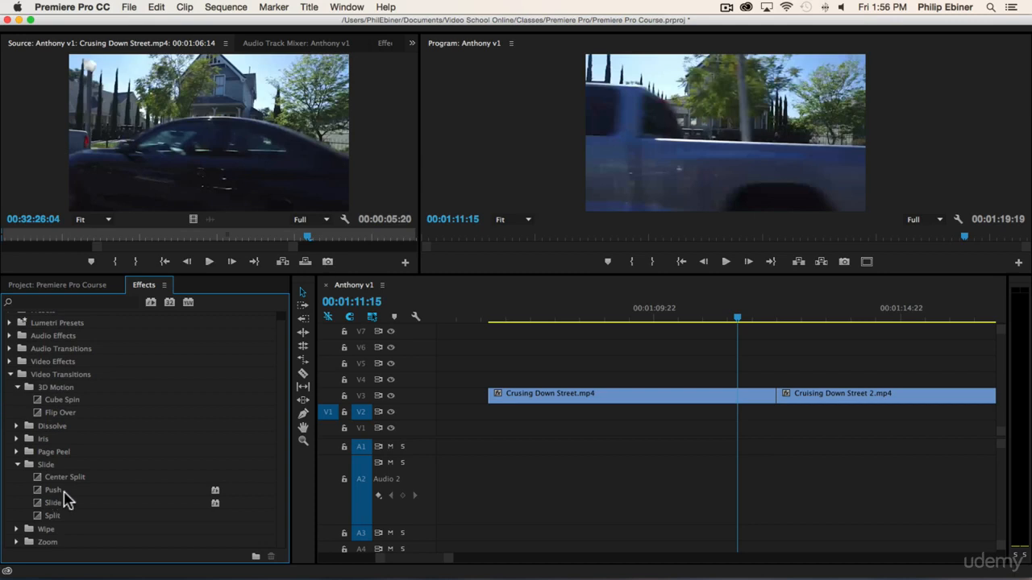
pyautogui.moveTo(54, 492); pyautogui.dragTo(778, 395)
pyautogui.press('space')
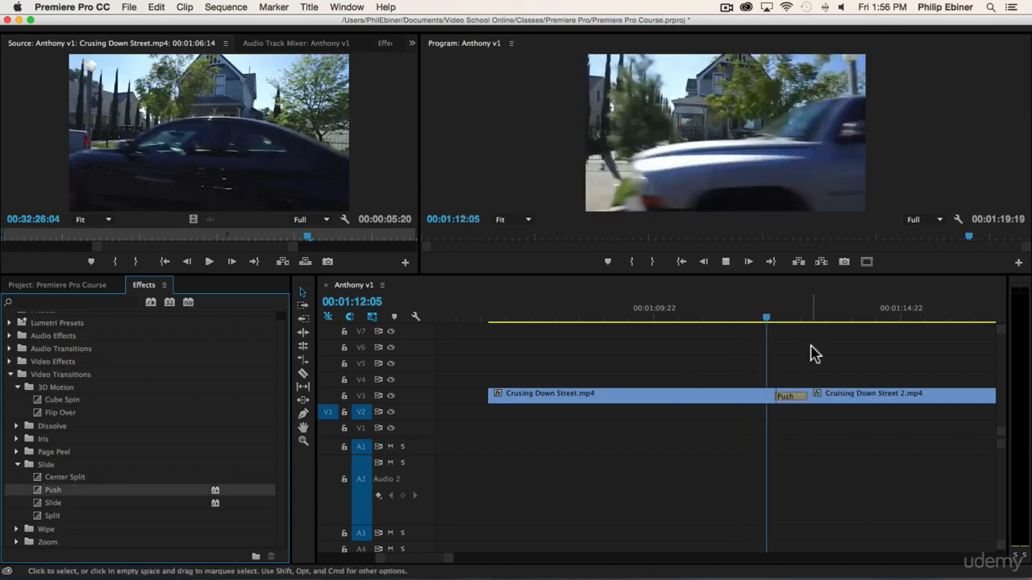
pyautogui.press('space')
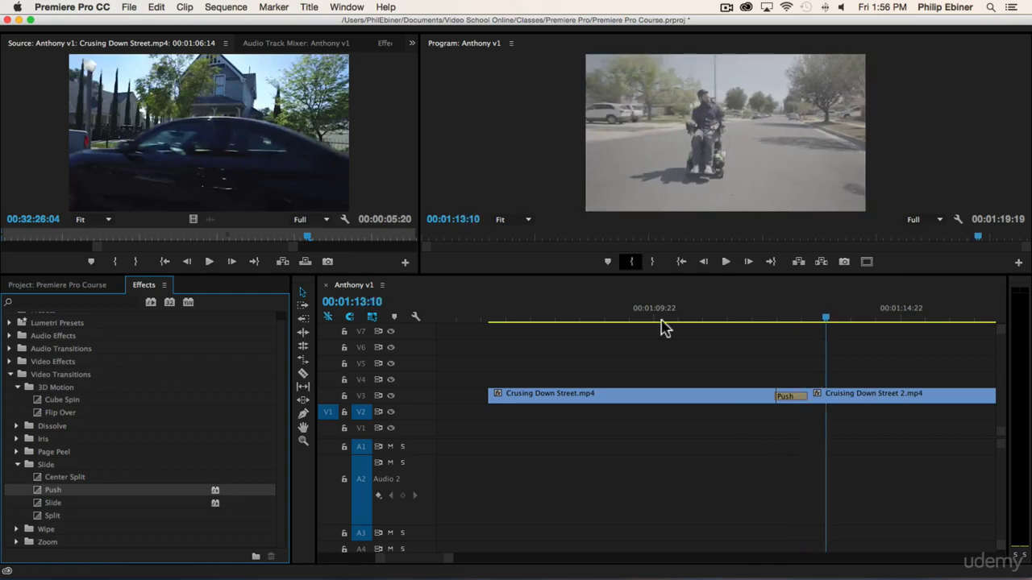
# Show the Push transition's effect controls in an enlarged view with the playhead at 00:01:12:18, and save the project
pyautogui.moveTo(795, 316)
pyautogui.mouseDown()
pyautogui.moveTo(755, 320)
pyautogui.moveTo(822, 323)
pyautogui.moveTo(766, 322)
pyautogui.moveTo(793, 322)
pyautogui.mouseUp()
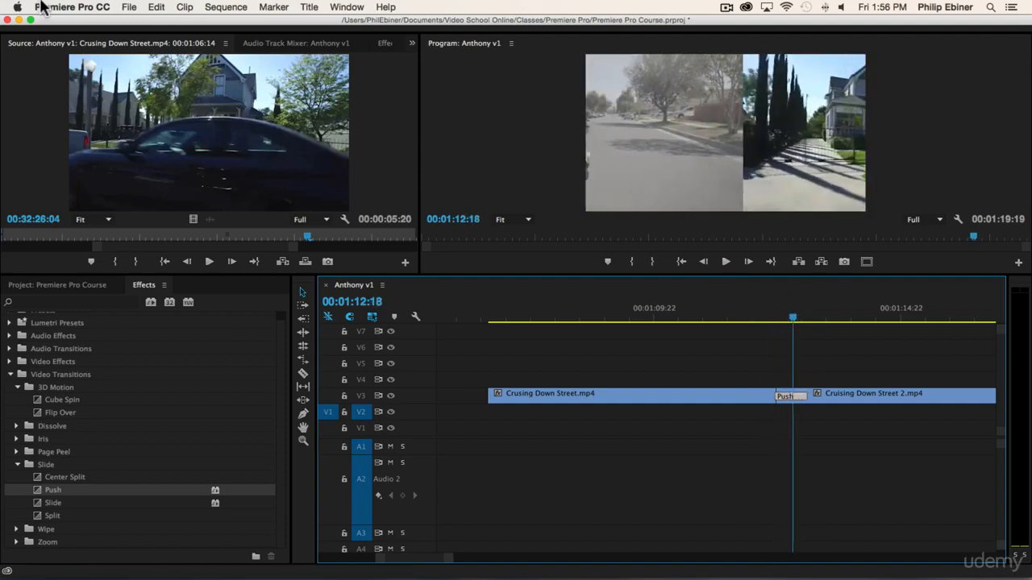
pyautogui.click(385, 44)
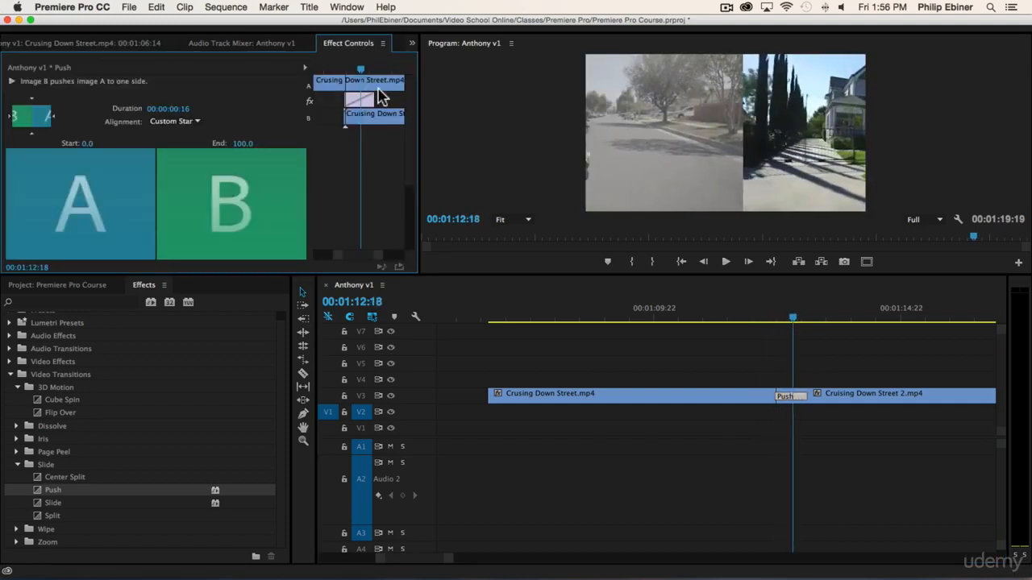
pyautogui.moveTo(315, 275); pyautogui.dragTo(315, 335)
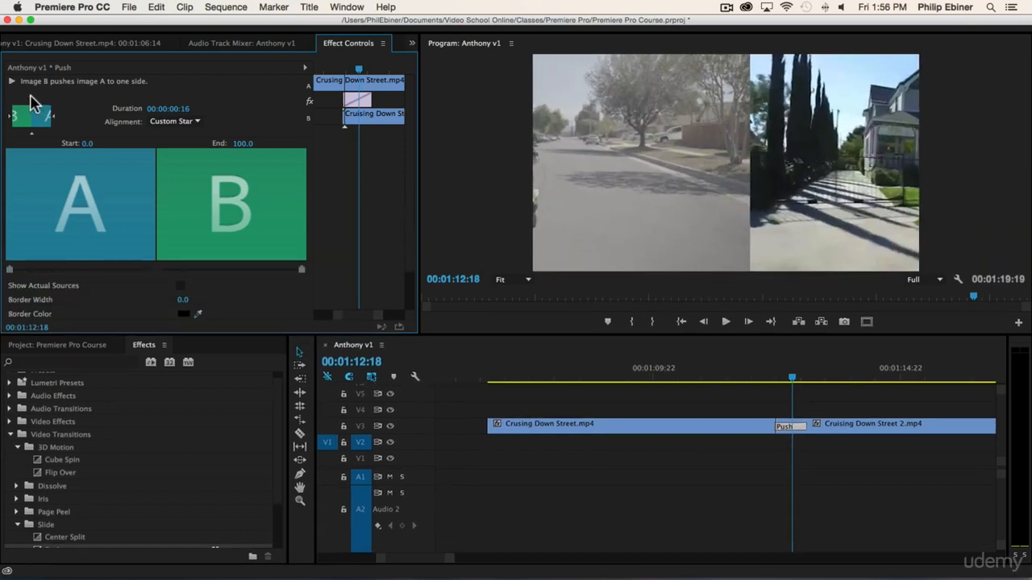
pyautogui.press('super+s')
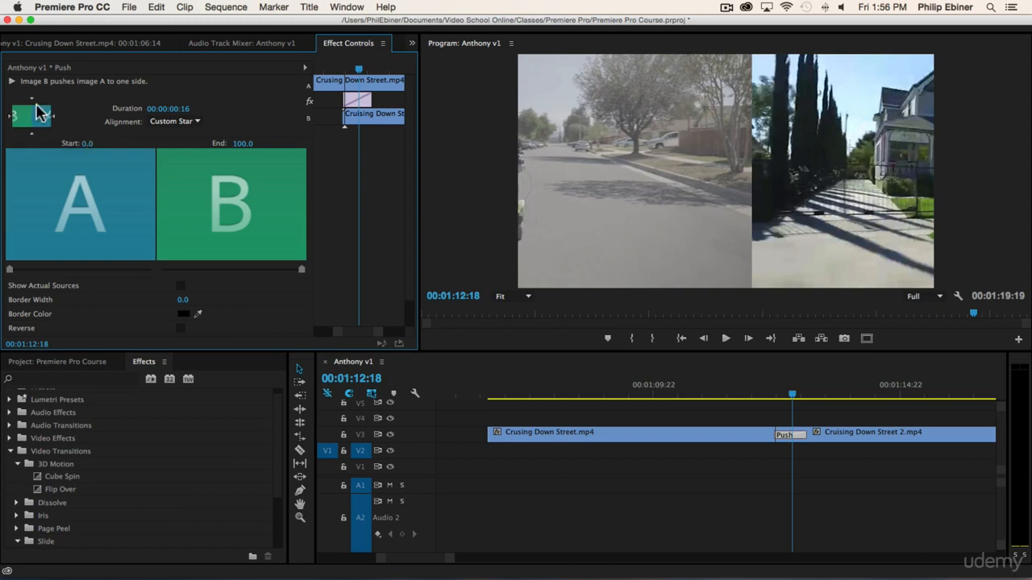
# Set the Push transition's direction to move from bottom to top and play through it
pyautogui.click(31, 132)
pyautogui.click(762, 395)
pyautogui.press('space')
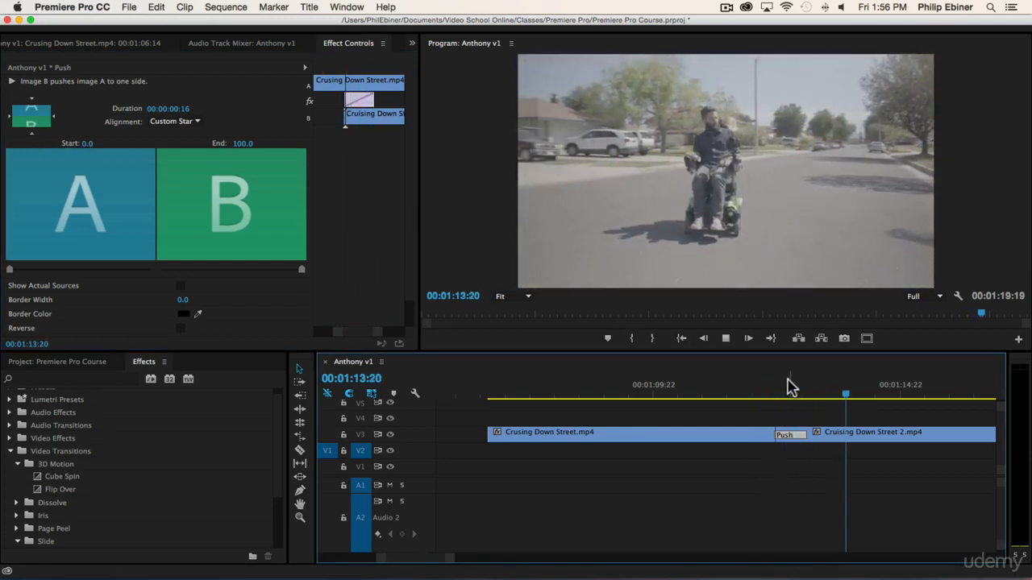